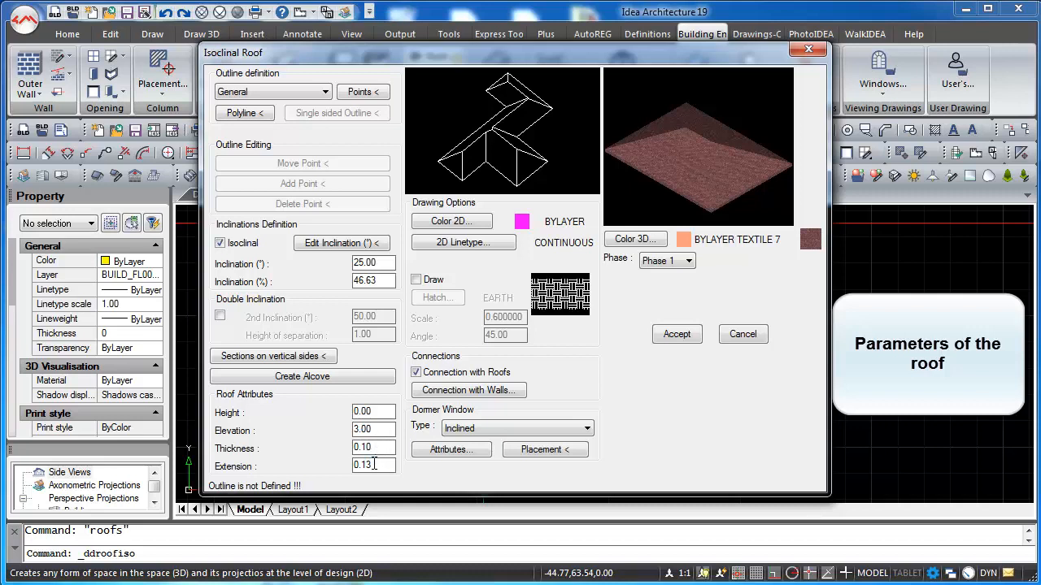
# Enable the roof's hatch, browse the pattern library up to the troofBS and troofDU page, and turn the hatch off again.
pyautogui.click(417, 280)
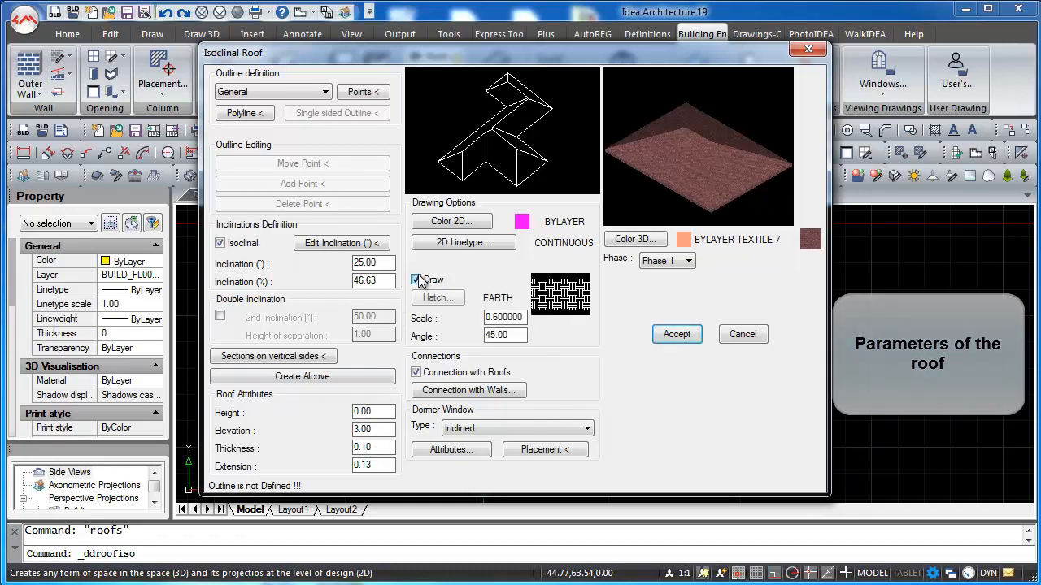
pyautogui.click(437, 298)
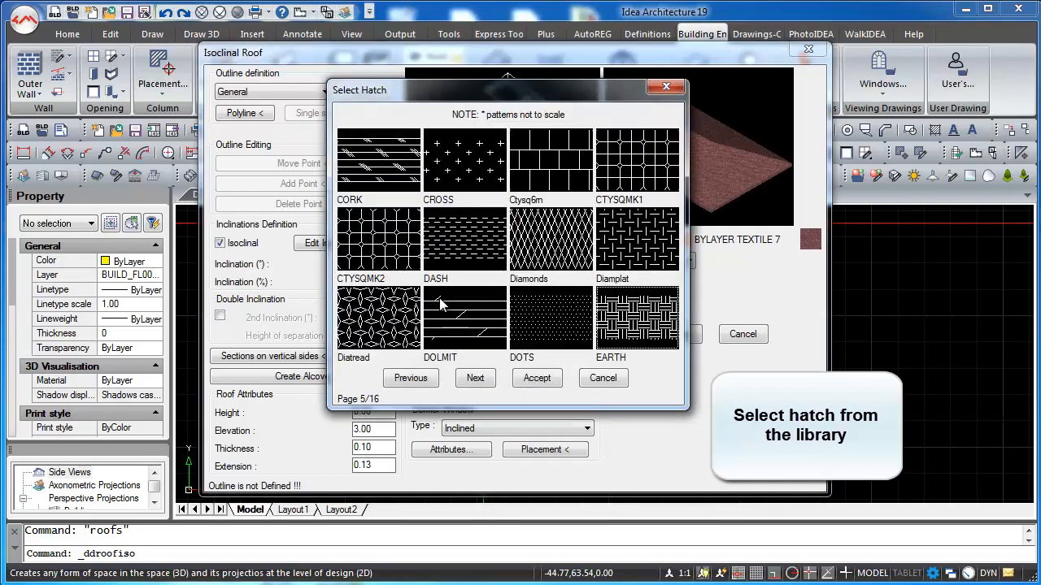
pyautogui.click(475, 378)
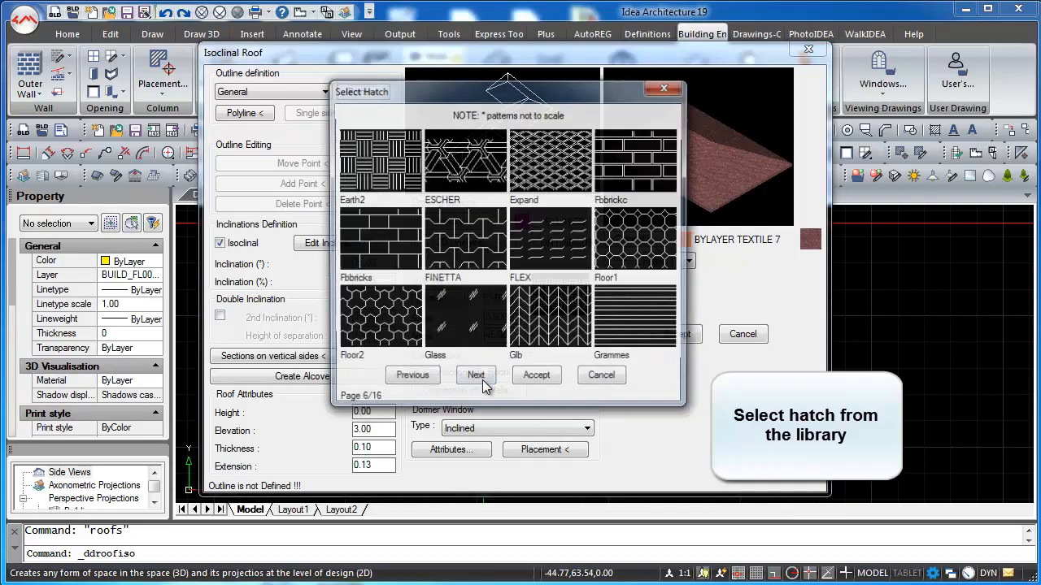
pyautogui.click(475, 378)
pyautogui.click(476, 378)
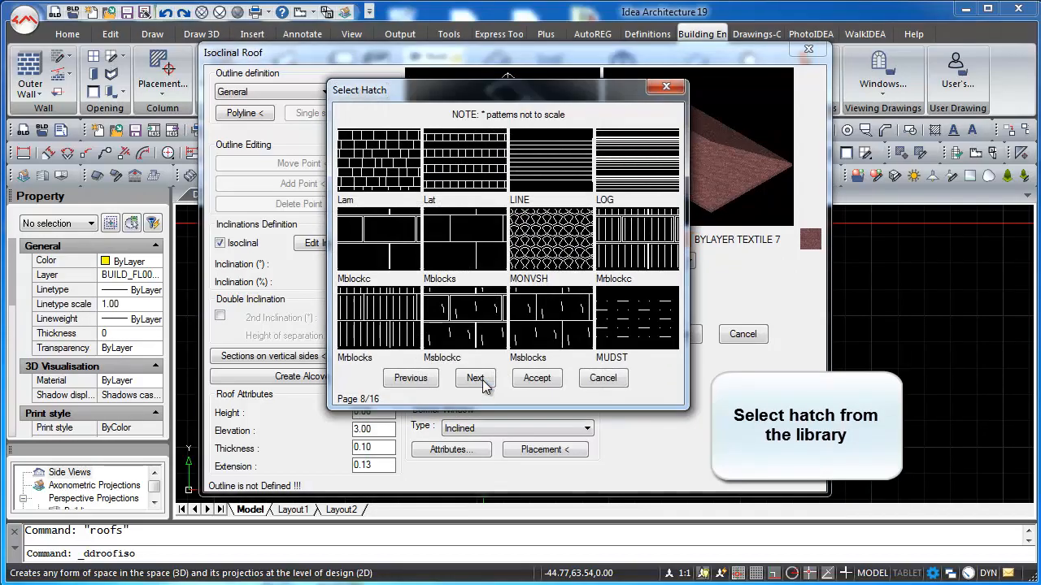
pyautogui.click(476, 378)
pyautogui.click(476, 378)
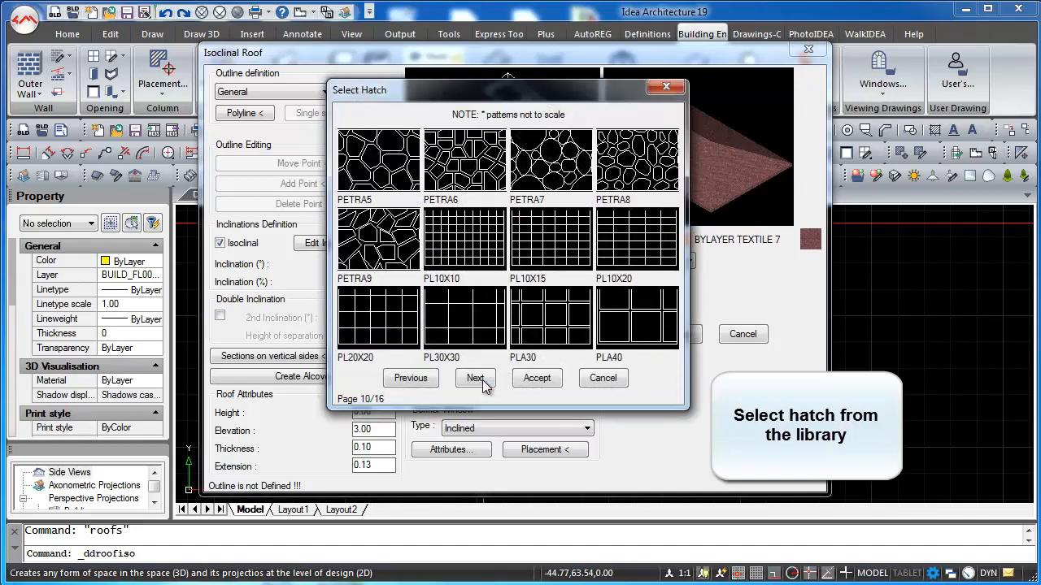
pyautogui.click(475, 378)
pyautogui.click(475, 378)
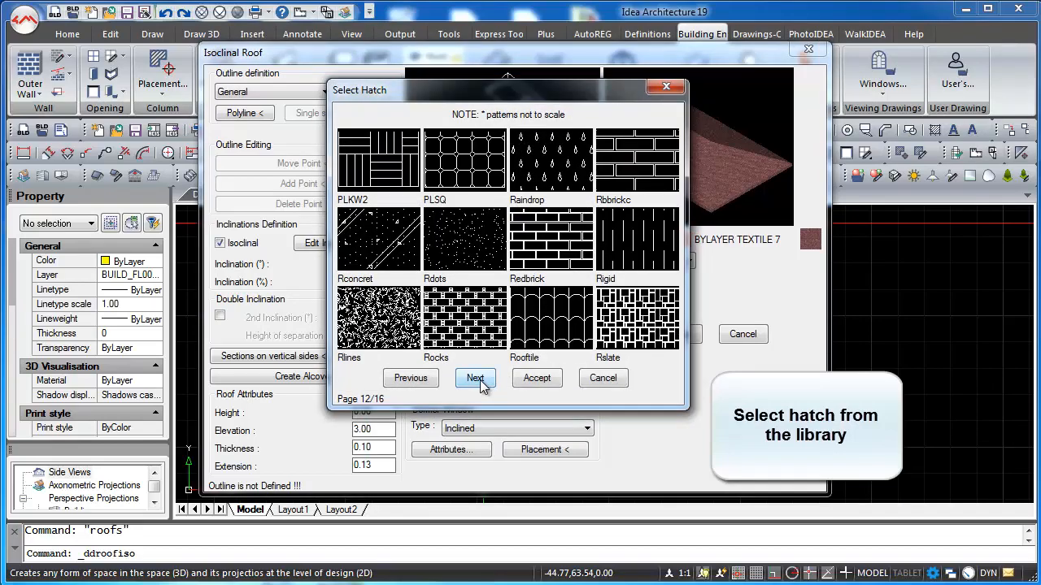
pyautogui.click(476, 378)
pyautogui.click(475, 378)
pyautogui.click(475, 378)
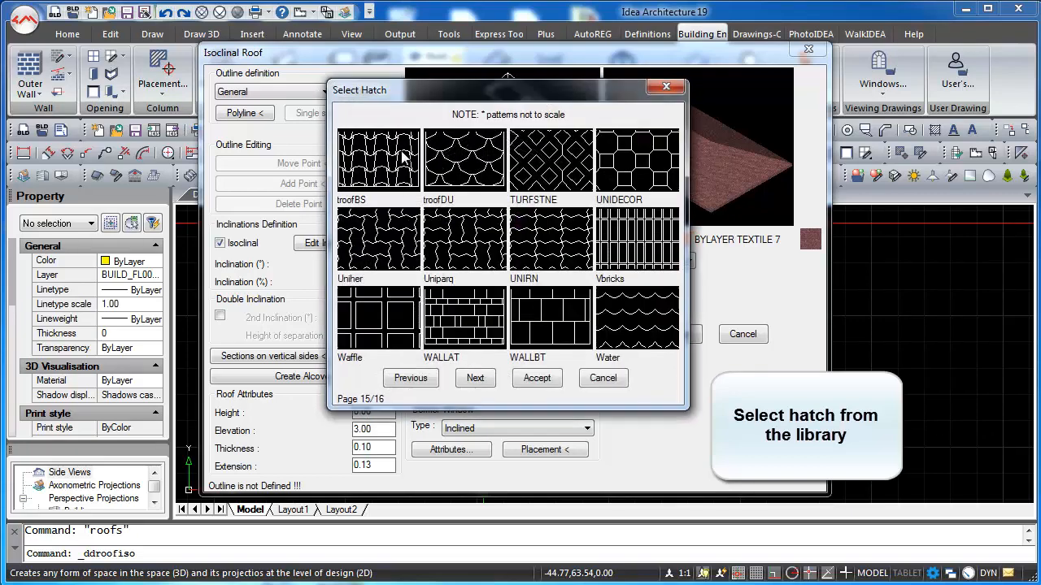
pyautogui.click(538, 378)
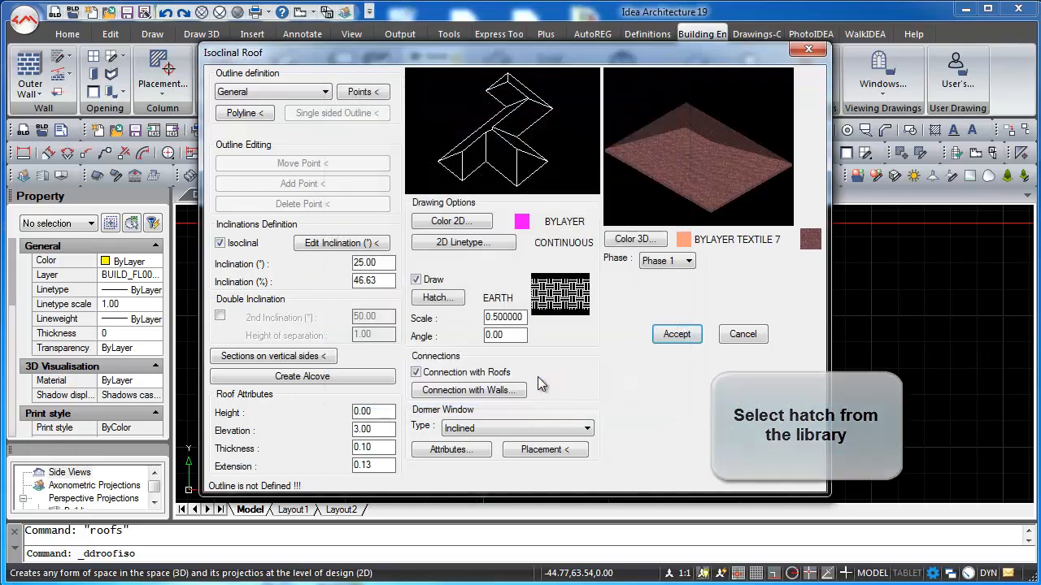
pyautogui.click(416, 279)
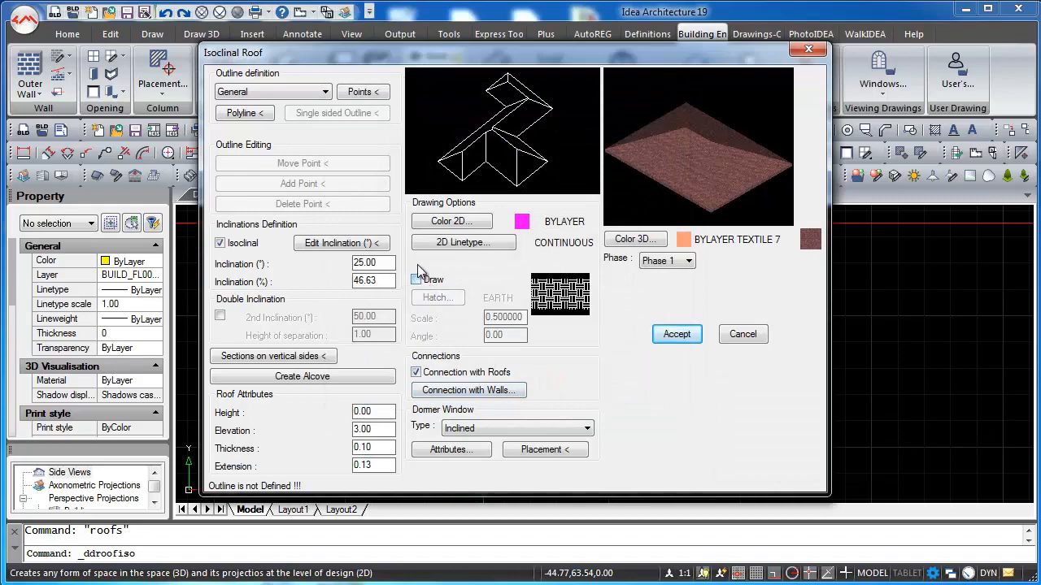
# Examine the roof's 2D color palette and the list of 3D materials without changing either.
pyautogui.click(450, 221)
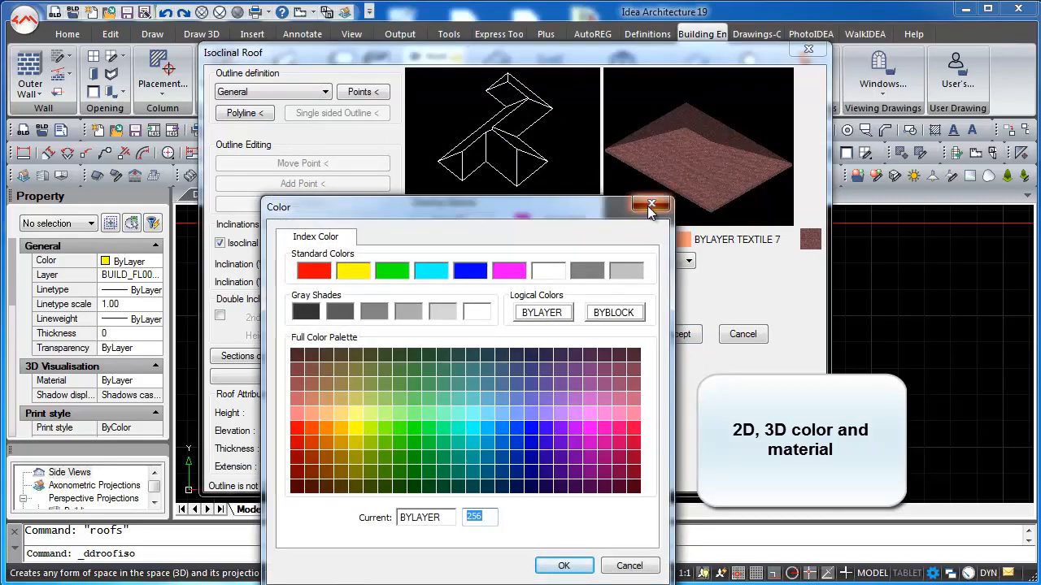
pyautogui.click(651, 204)
pyautogui.click(635, 239)
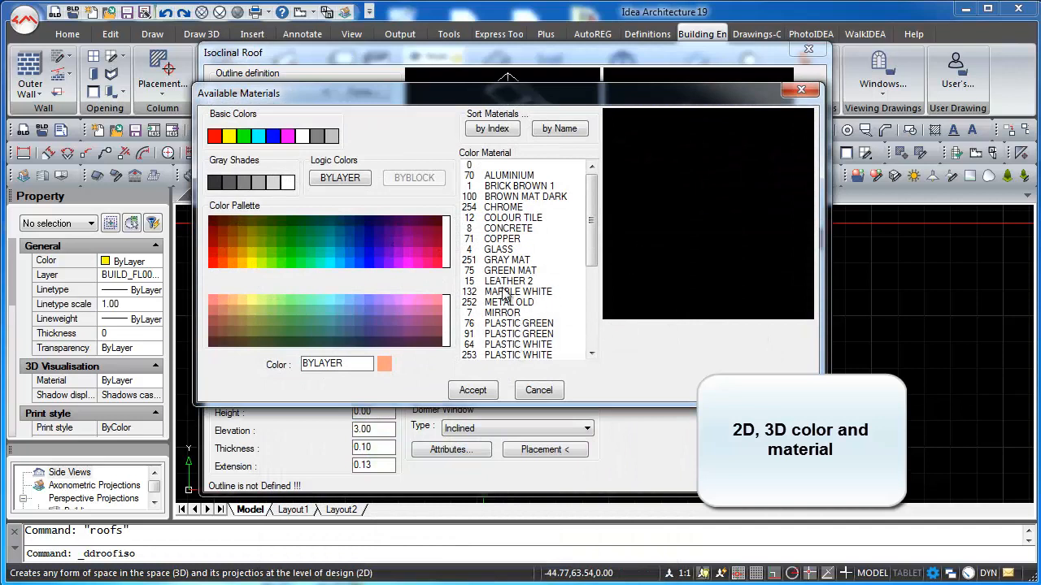
pyautogui.scroll(-5, 538, 243)
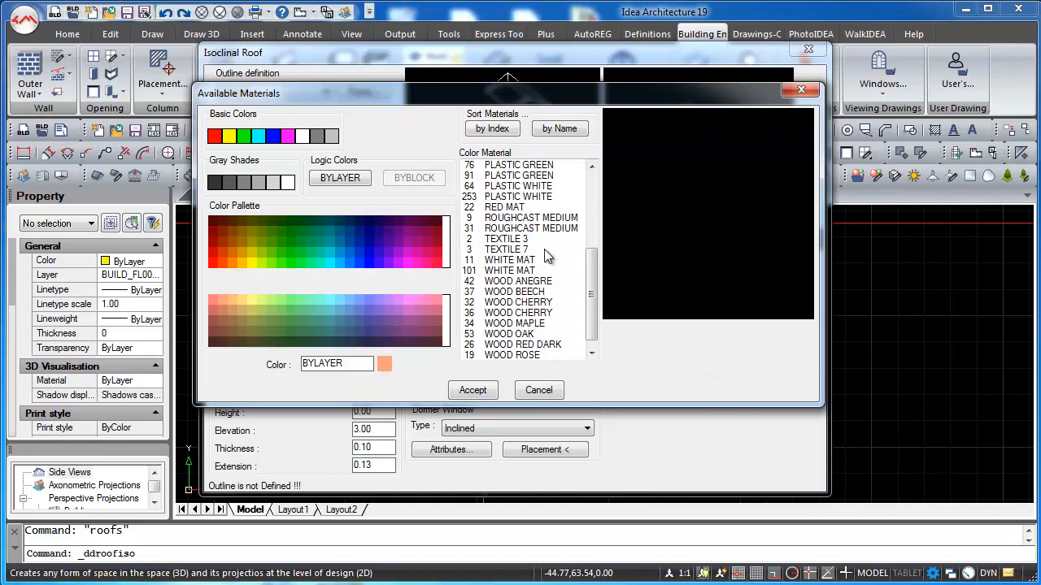
pyautogui.scroll(-1, 545, 252)
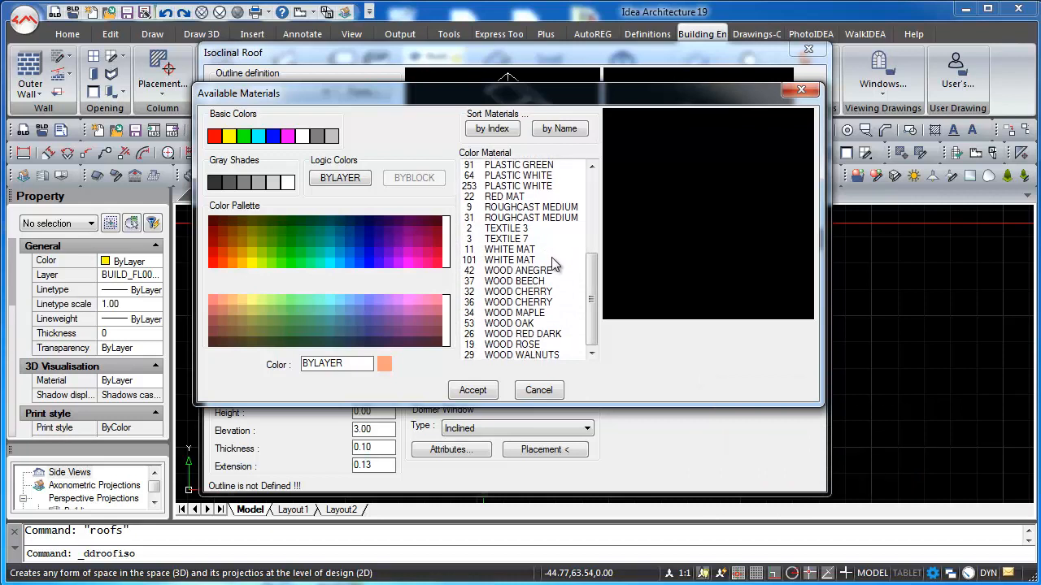
pyautogui.click(536, 393)
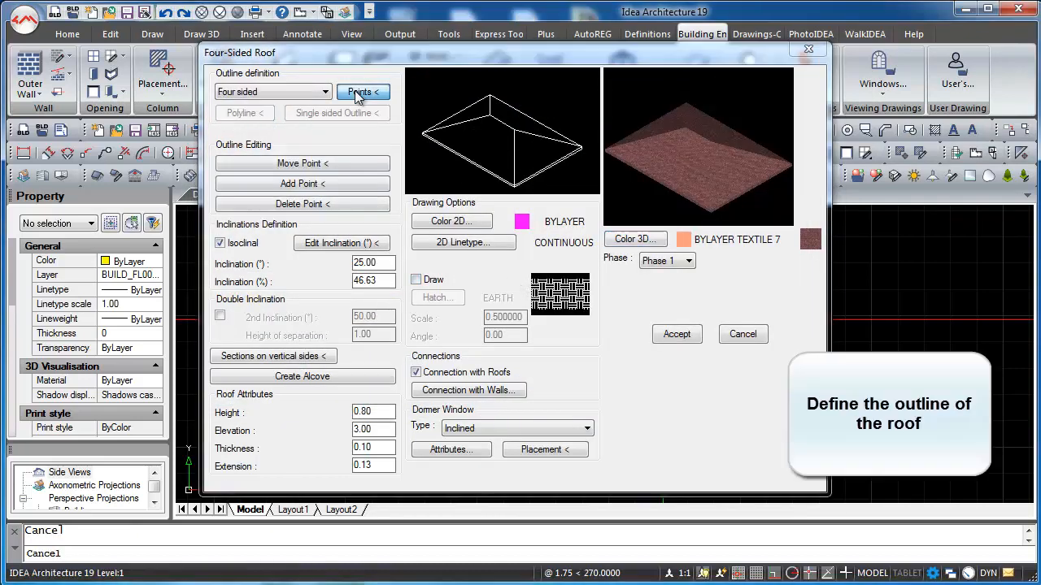
# Create the roof by defining its outline point by point through the six outer wall corners of the L-shaped plan.
pyautogui.click(360, 92)
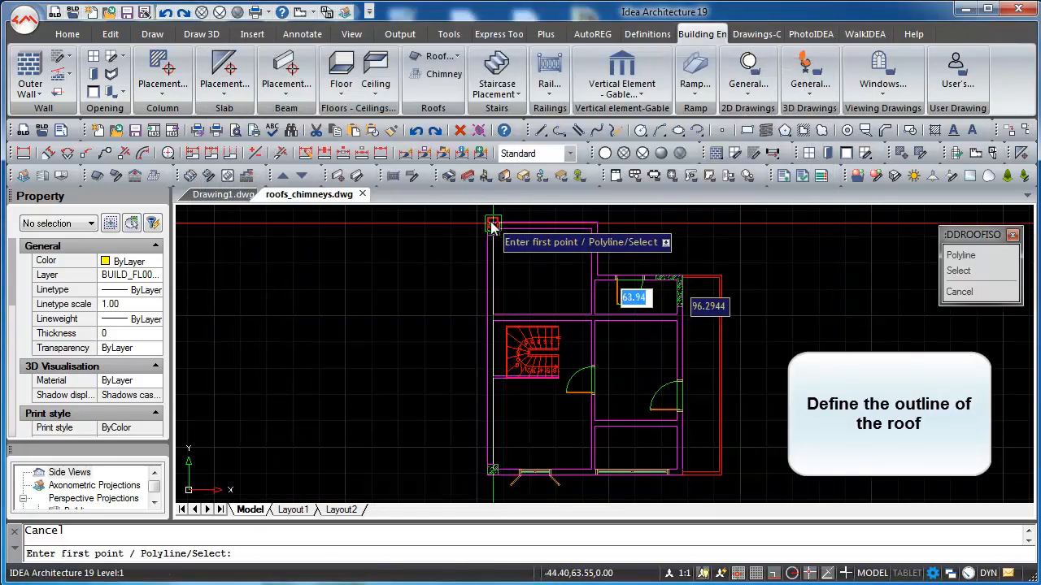
pyautogui.click(492, 229)
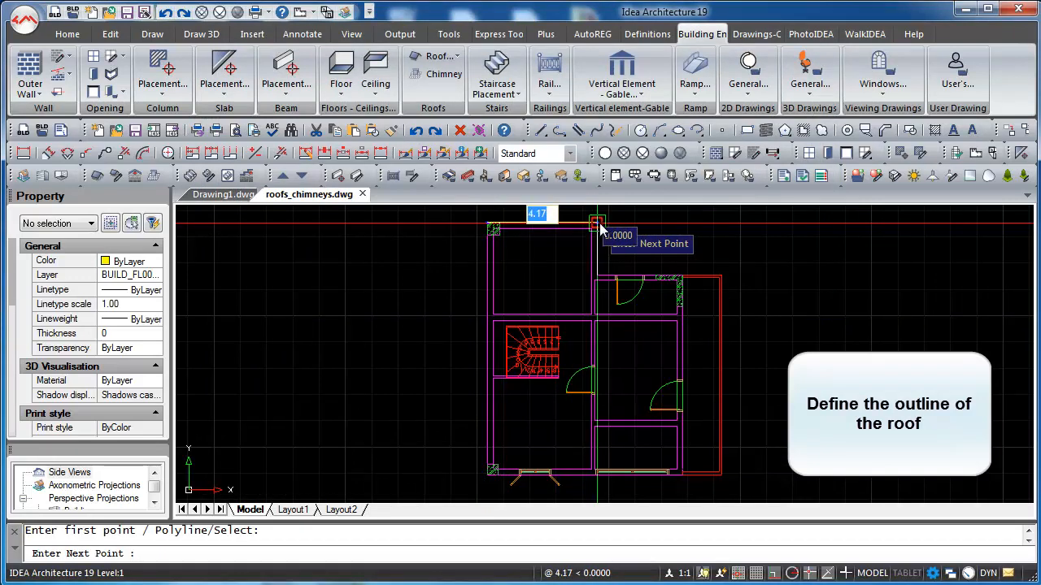
pyautogui.click(617, 283)
pyautogui.scroll(3, 679, 275)
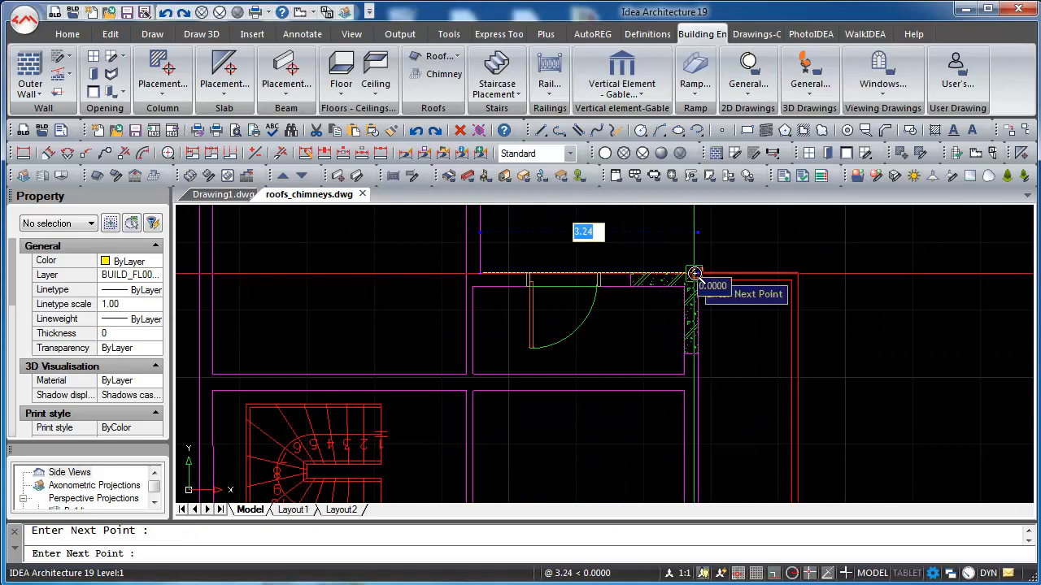
pyautogui.click(695, 273)
pyautogui.scroll(-3, 696, 273)
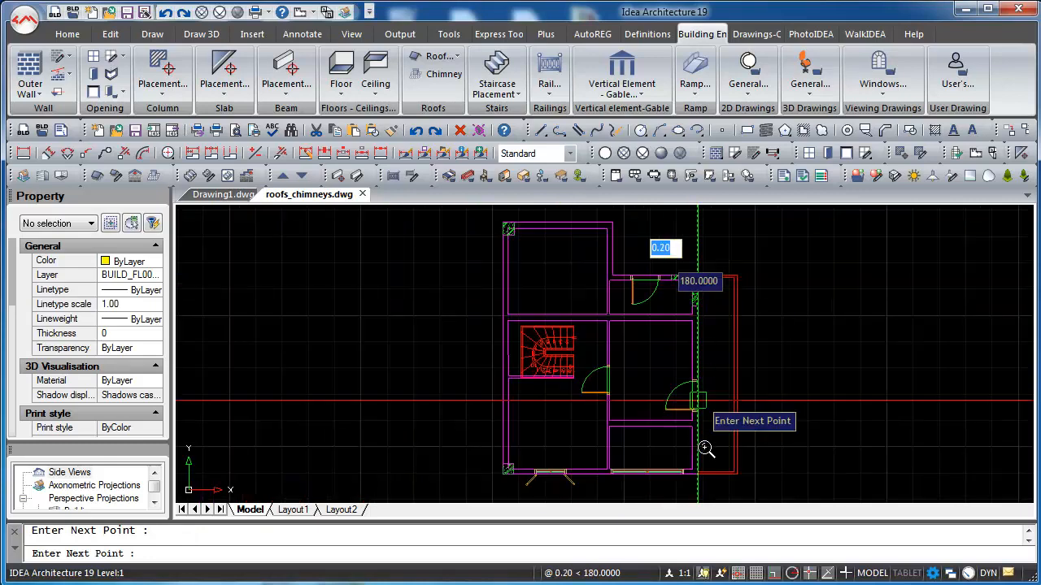
pyautogui.scroll(2, 720, 490)
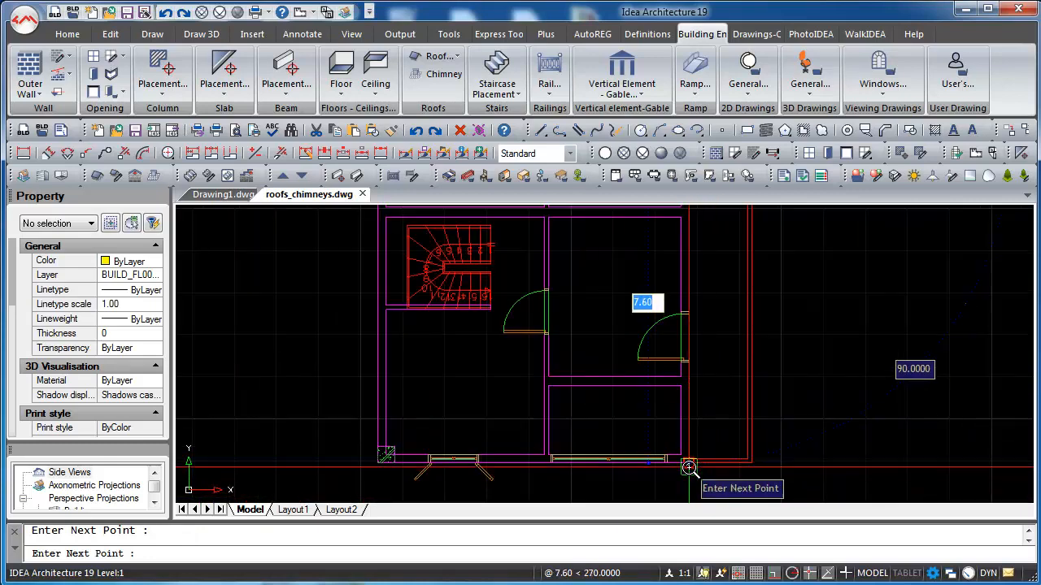
pyautogui.click(688, 468)
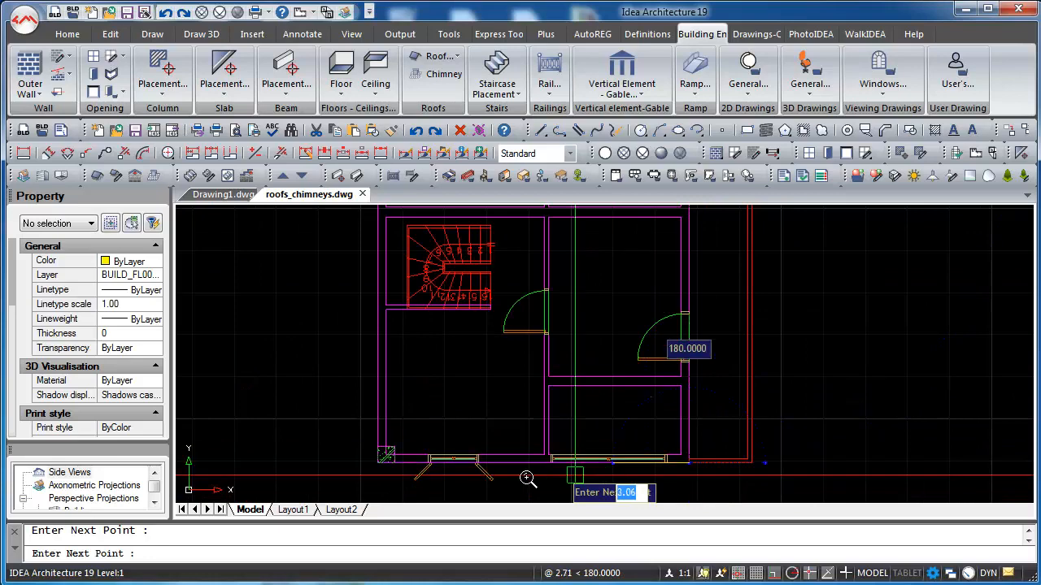
pyautogui.click(378, 468)
pyautogui.press('Return')
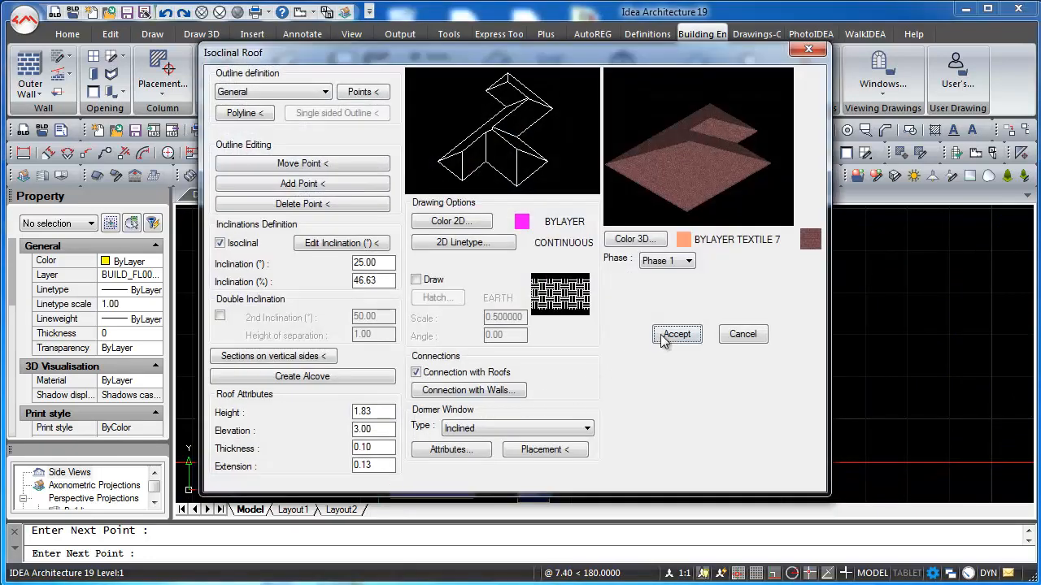
pyautogui.click(674, 334)
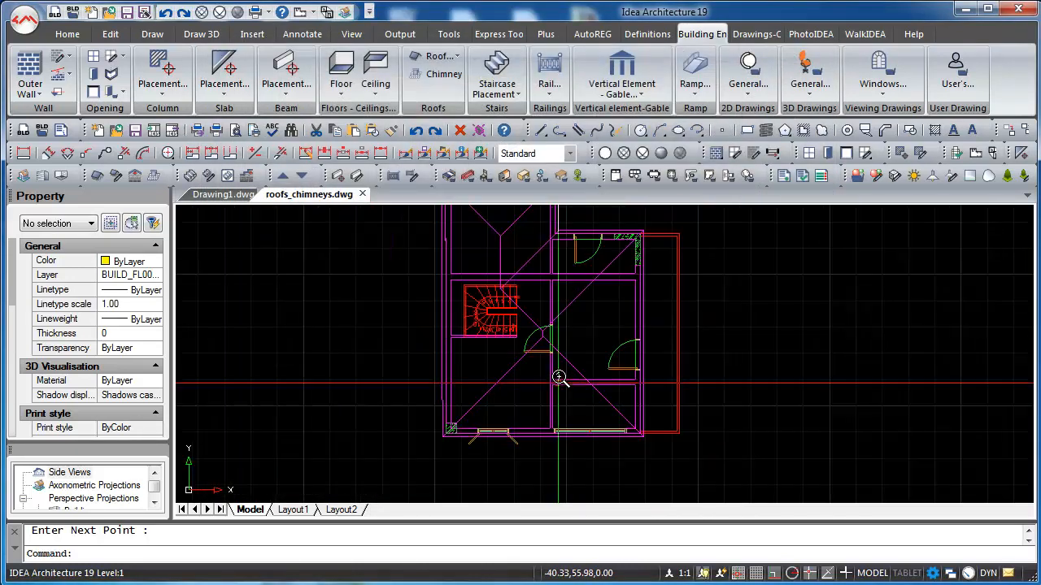
# Show the building in a 3D view with hidden lines removed and render it.
pyautogui.moveTo(560, 377); pyautogui.dragTo(555, 415, button='middle')
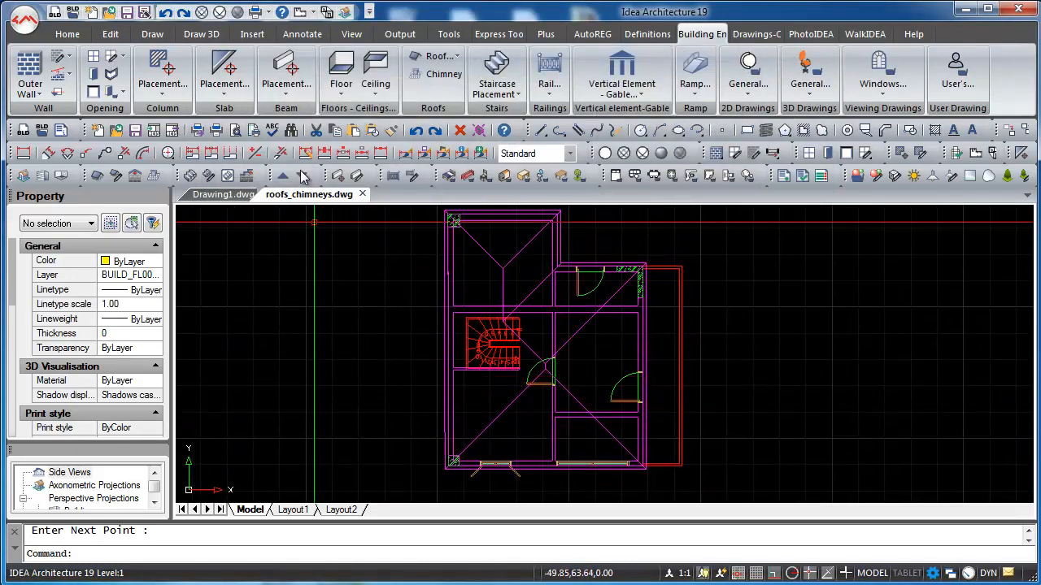
pyautogui.click(326, 13)
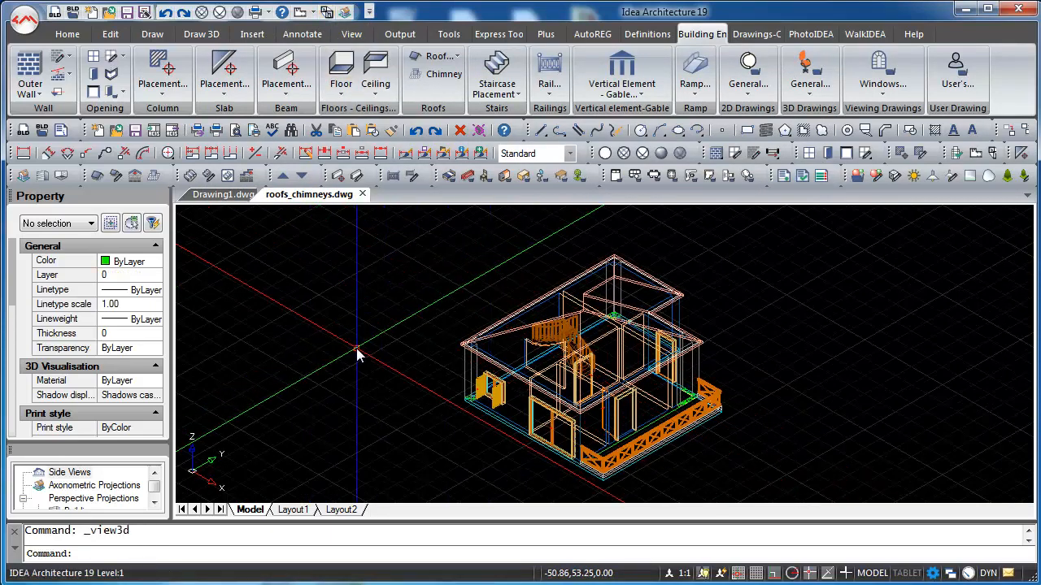
pyautogui.write('hid')
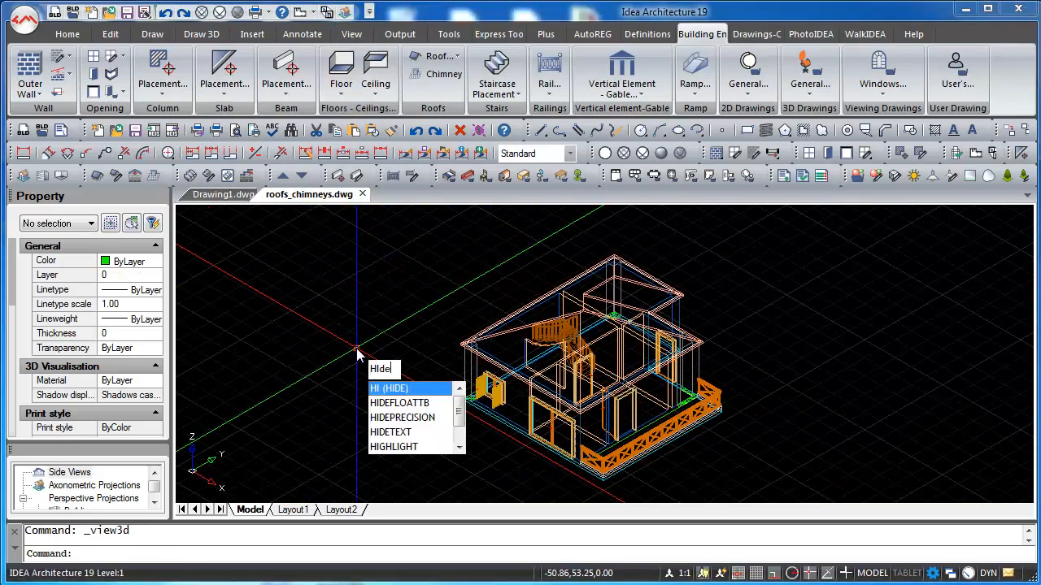
pyautogui.press('Return')
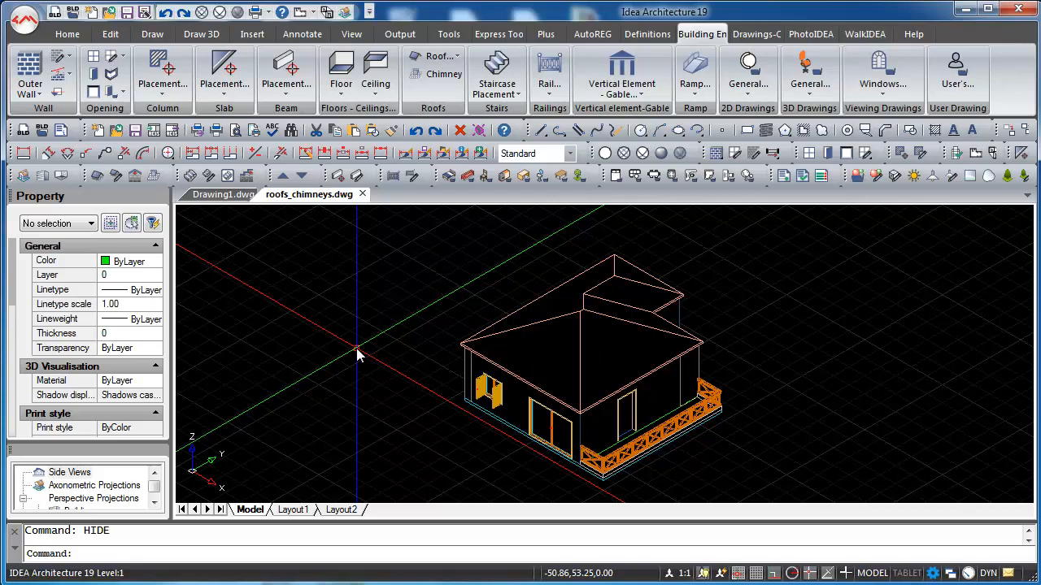
pyautogui.write('render')
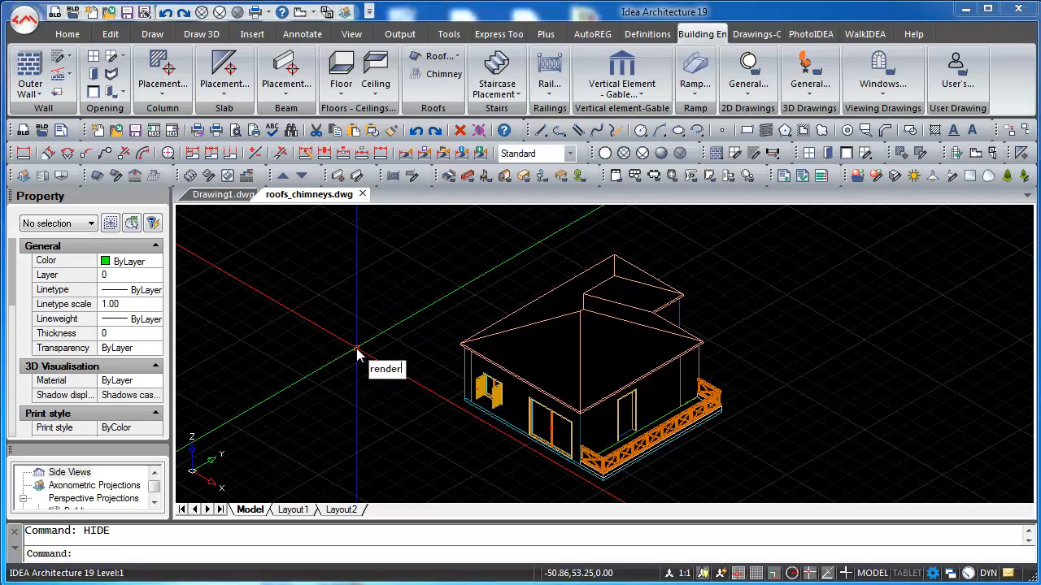
pyautogui.press('Return')
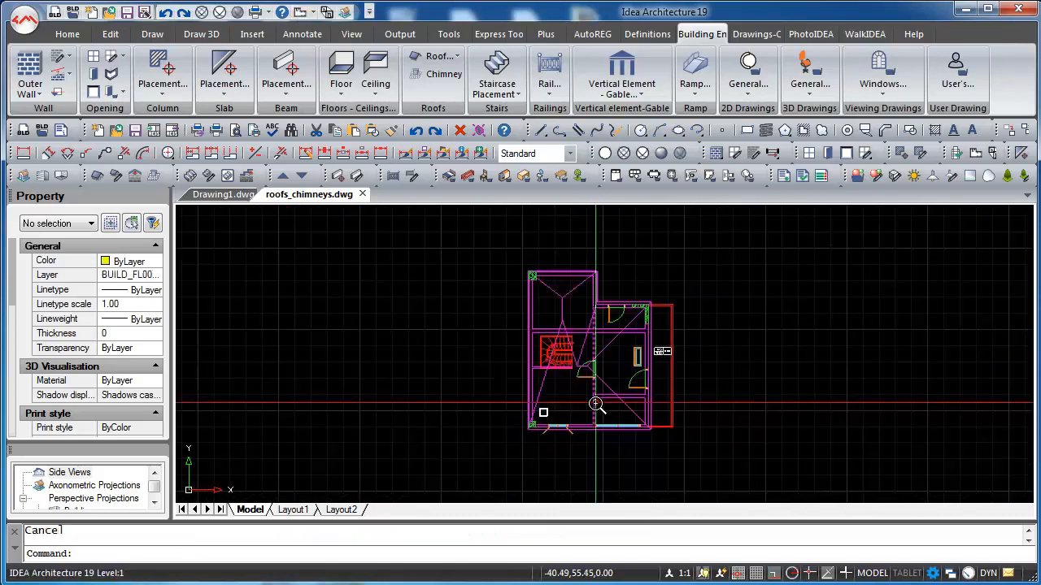
# Select the roof and stretch its upper ridge end toward the upper eave, to about Y 62.70.
pyautogui.click(543, 379)
pyautogui.scroll(4, 562, 305)
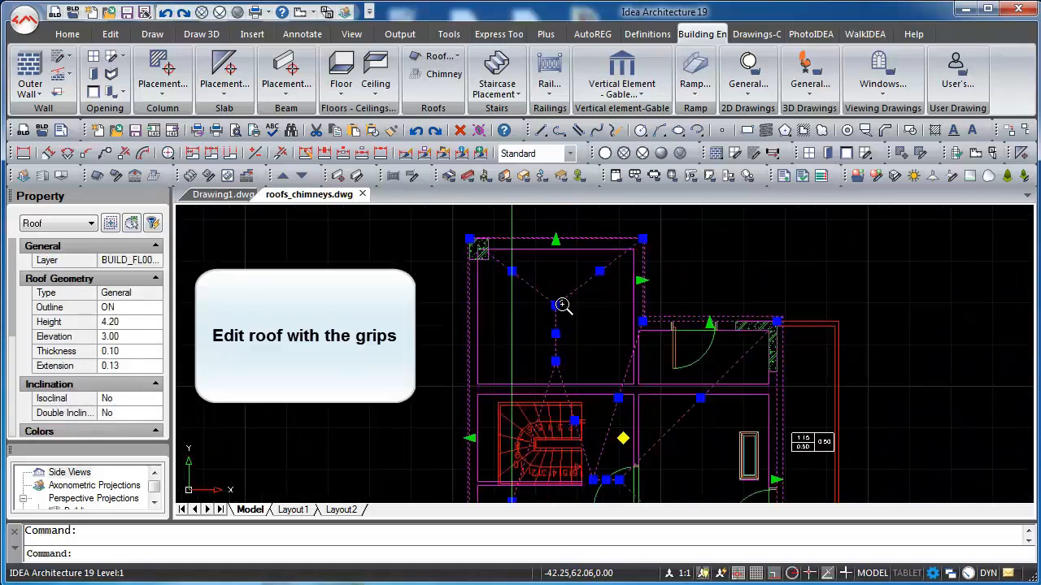
pyautogui.click(556, 306)
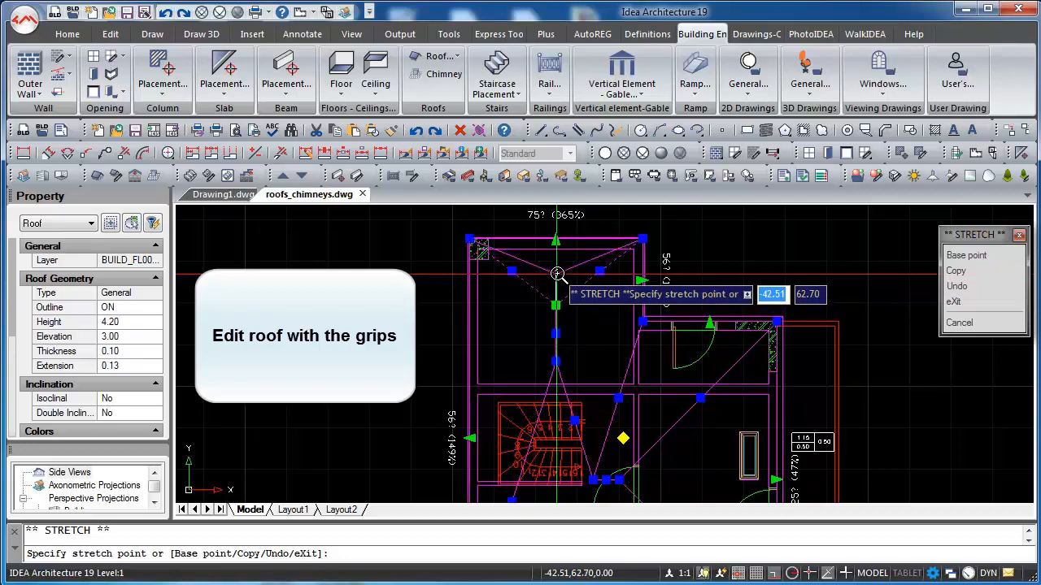
pyautogui.click(557, 274)
# Stretch the roof's upper edge outward by 0.5.
pyautogui.moveTo(557, 275); pyautogui.dragTo(557, 370, button='middle')
pyautogui.click(556, 333)
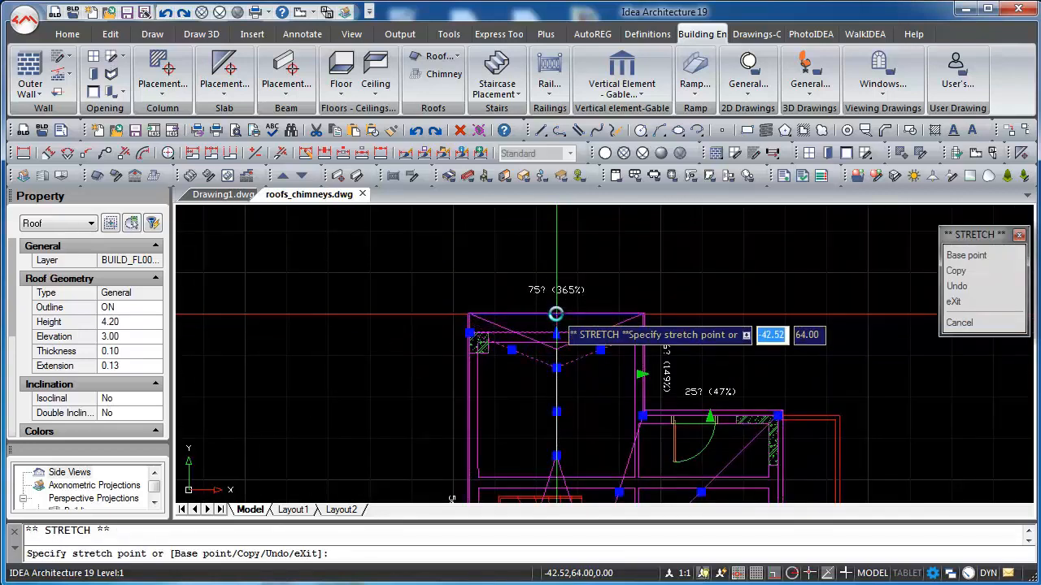
pyautogui.write('0.')
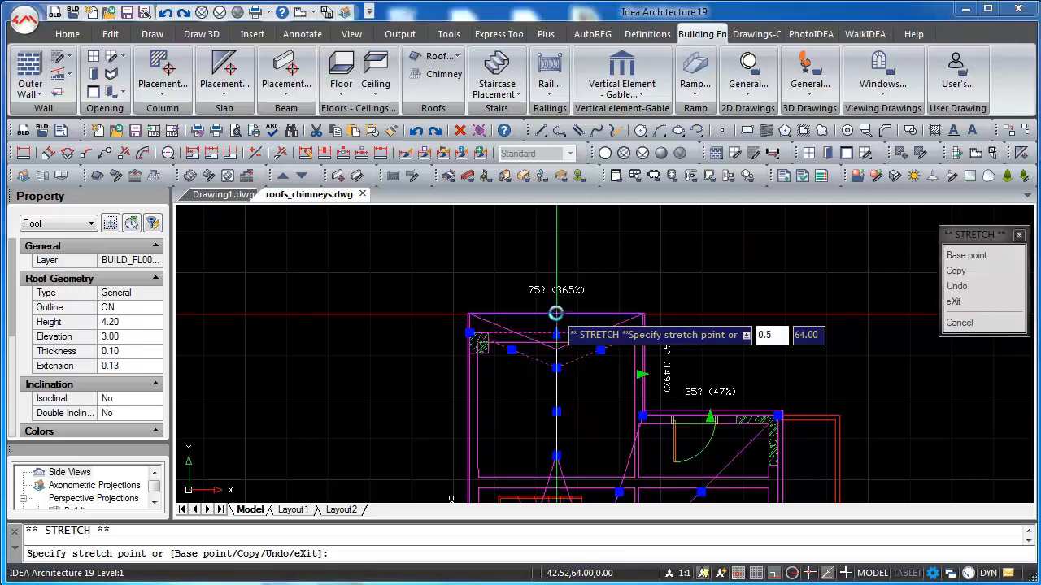
pyautogui.write('5')
pyautogui.press('Return')
# Stretch the roof's lower edge outward by 0.2.
pyautogui.scroll(-3, 590, 486)
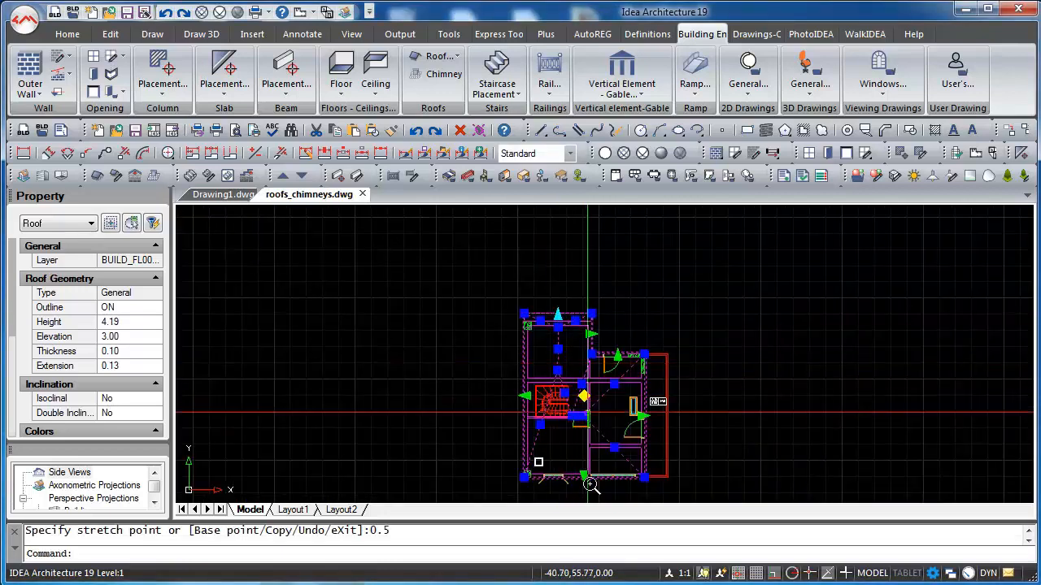
pyautogui.scroll(2, 590, 456)
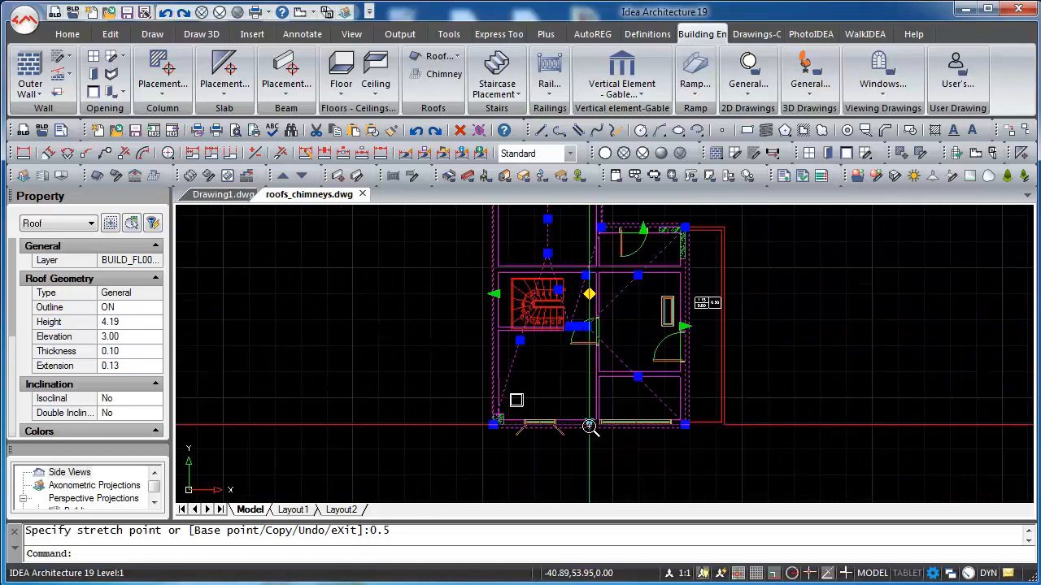
pyautogui.click(589, 424)
pyautogui.write('0')
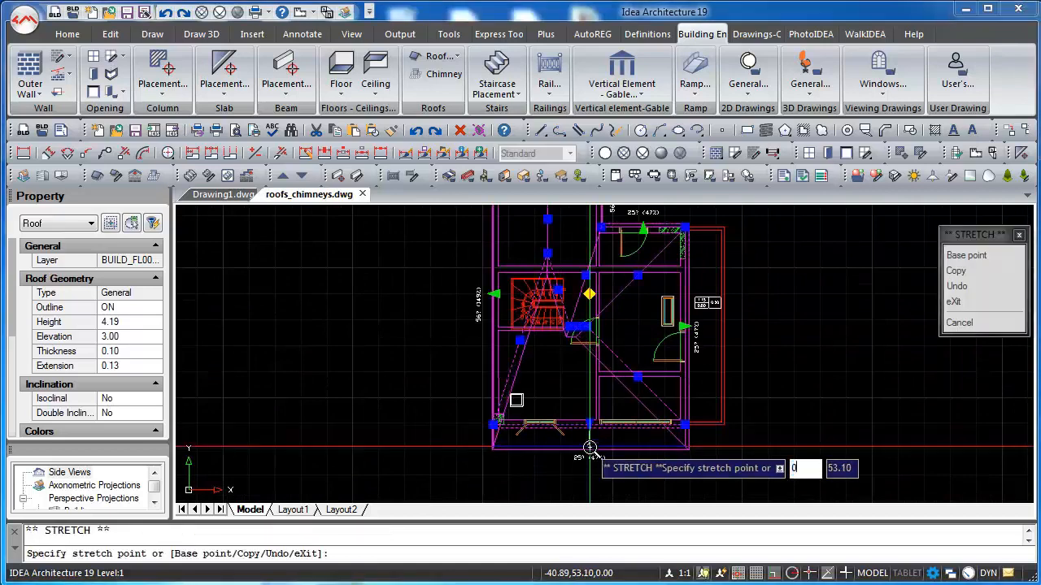
pyautogui.write('.2')
pyautogui.press('Return')
# Edit the roof's attributes, setting its height to 3.10 and its extension to 0.15.
pyautogui.scroll(2, 595, 347)
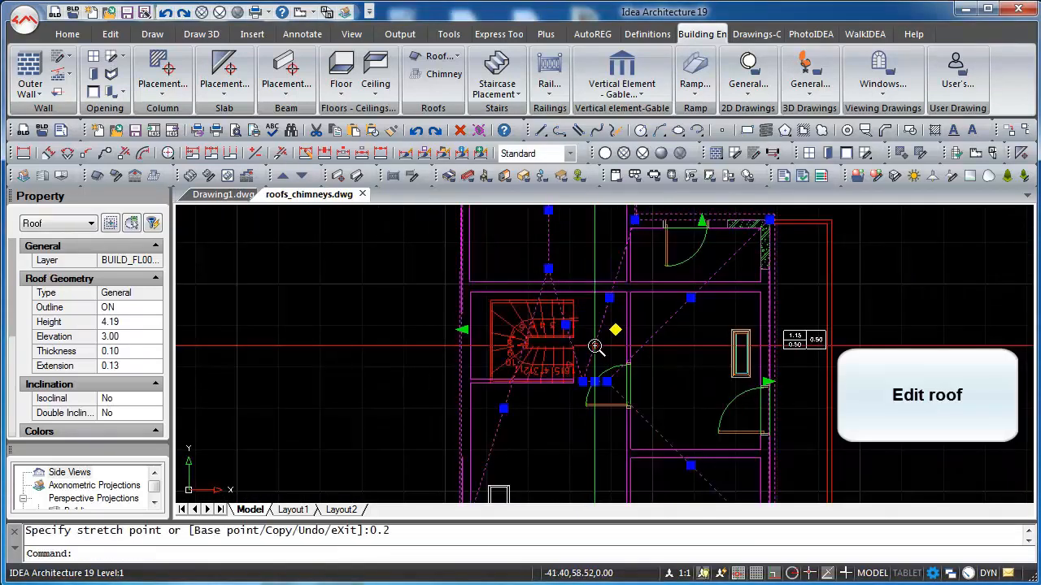
pyautogui.doubleClick(595, 347)
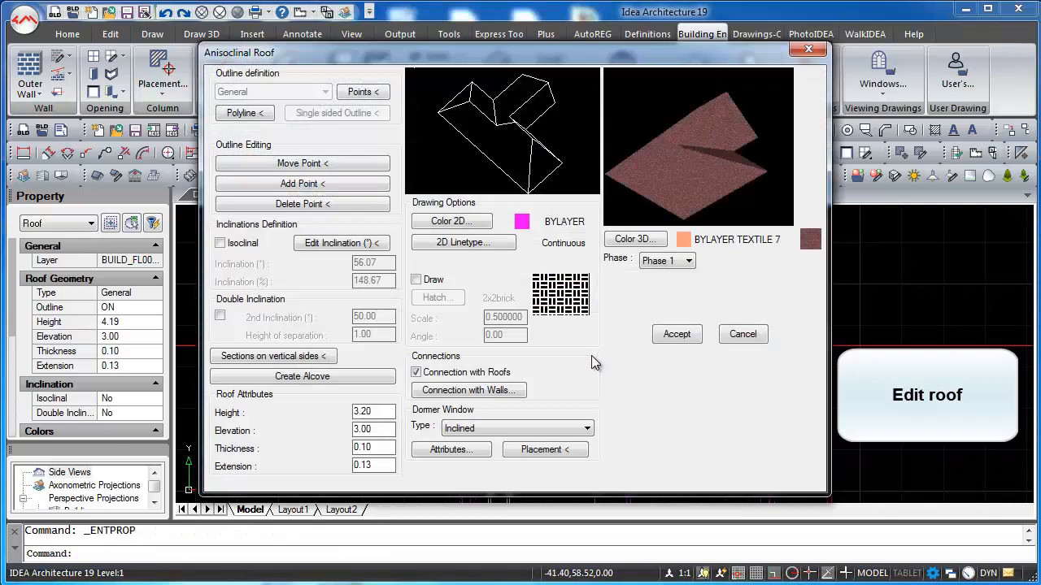
pyautogui.click(375, 411)
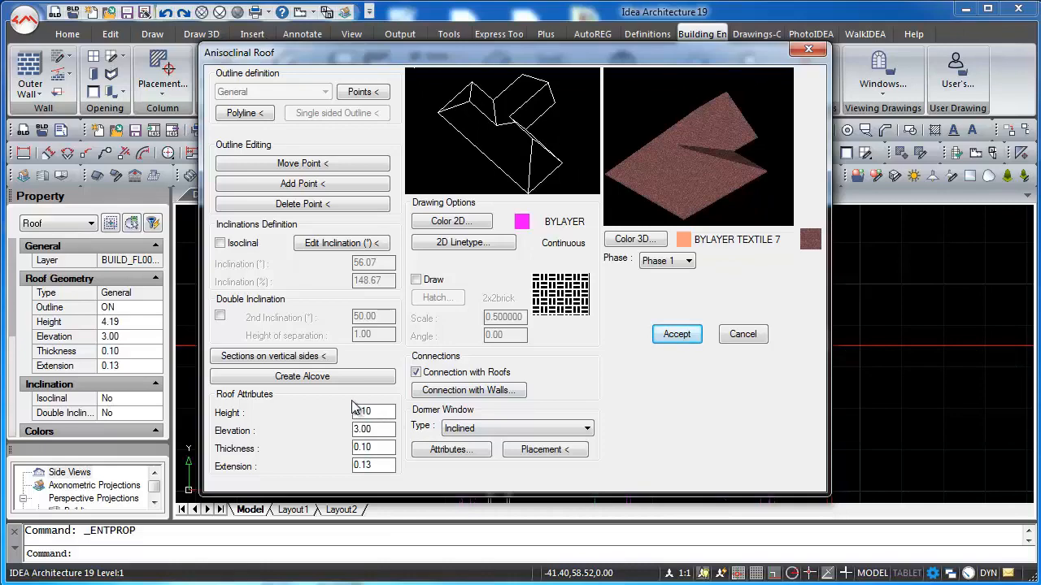
pyautogui.click(389, 465)
pyautogui.press('BackSpace')
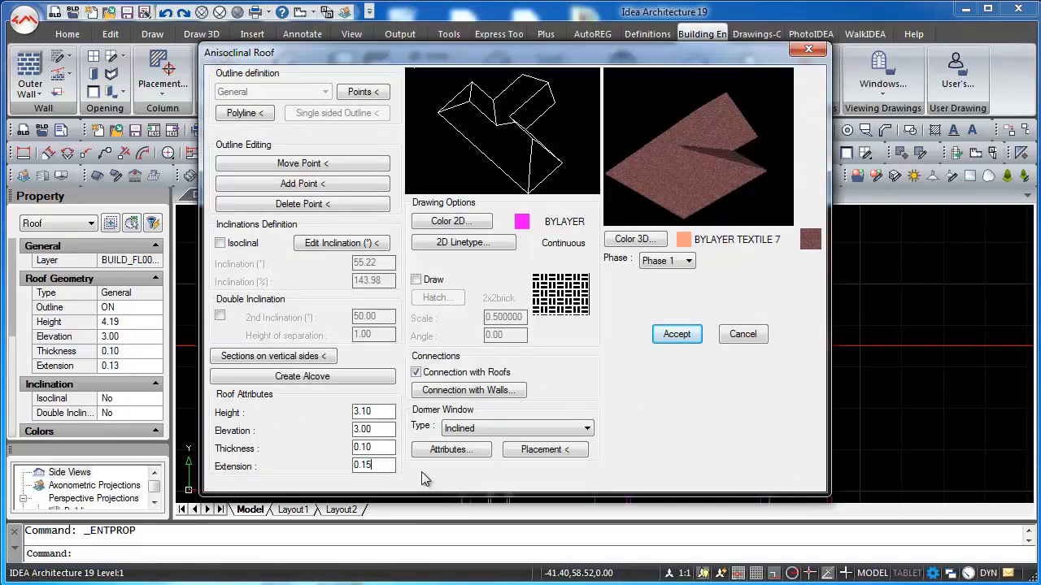
pyautogui.click(675, 334)
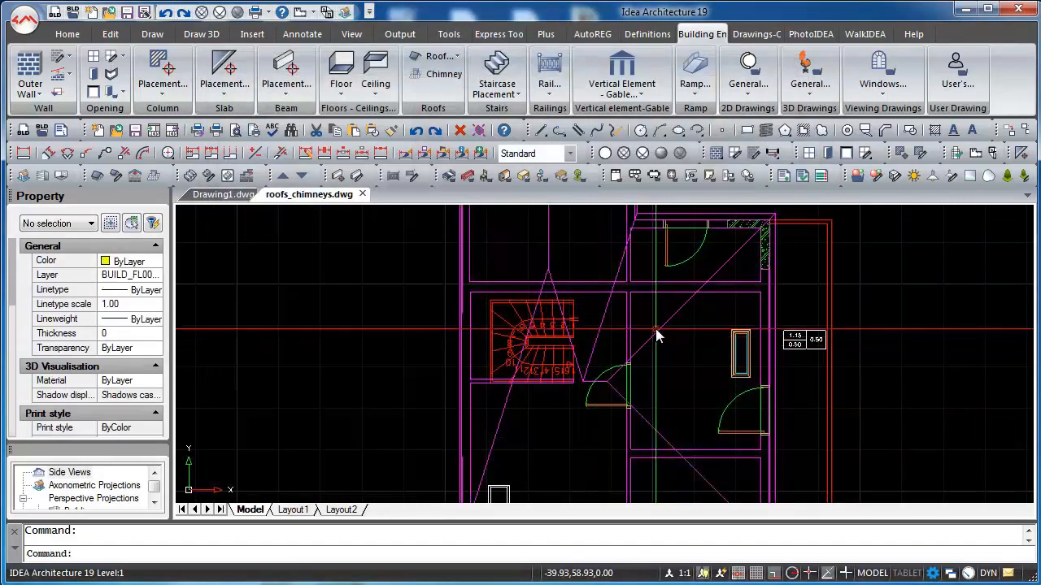
# Try moving the roof outline's inner corner point diagonally into the plan by about 0.55, and undo the change.
pyautogui.click(657, 333)
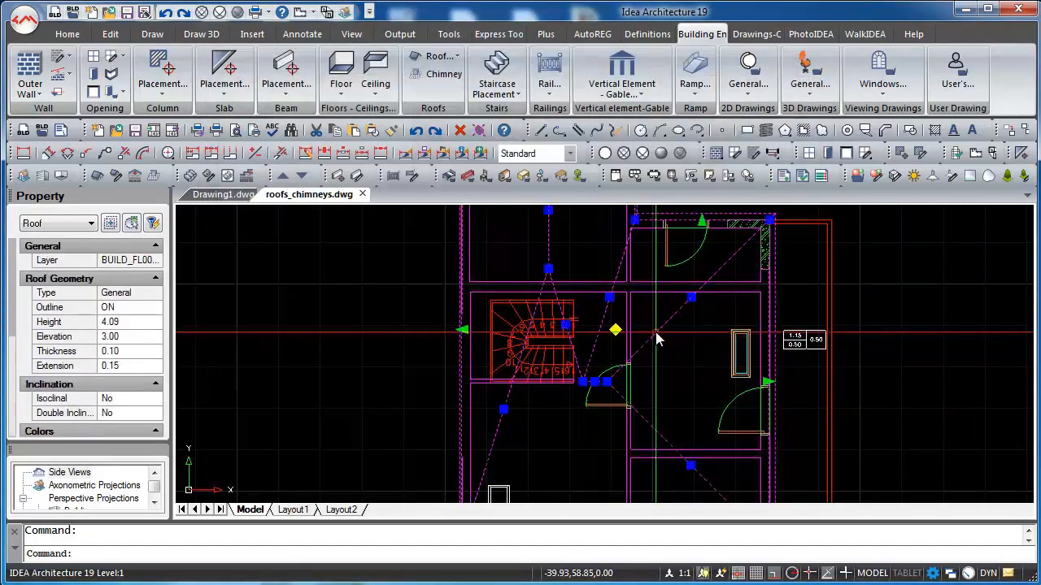
pyautogui.doubleClick(657, 334)
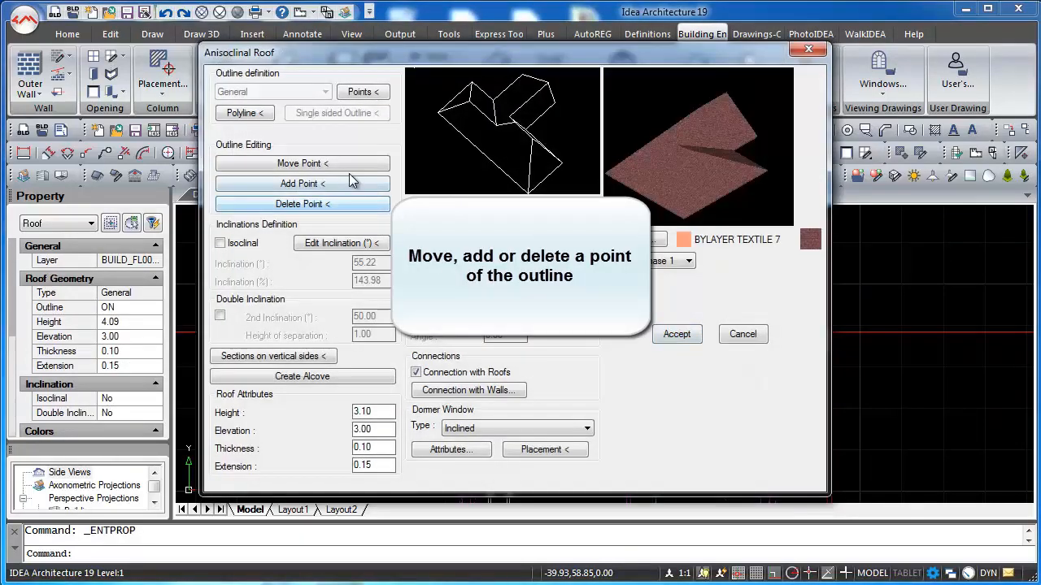
pyautogui.click(328, 162)
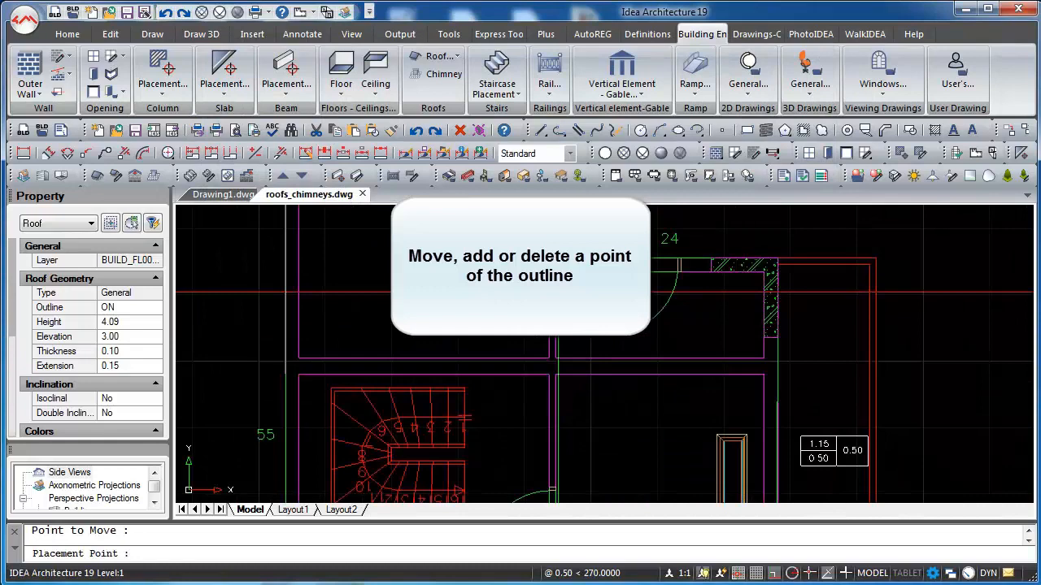
pyautogui.click(555, 264)
pyautogui.press('F8')
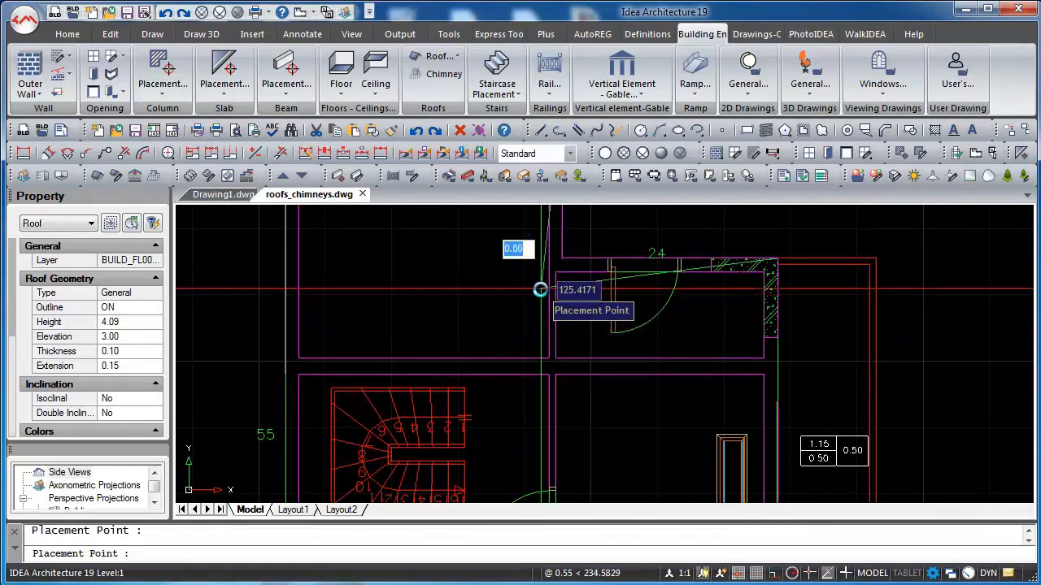
pyautogui.click(540, 289)
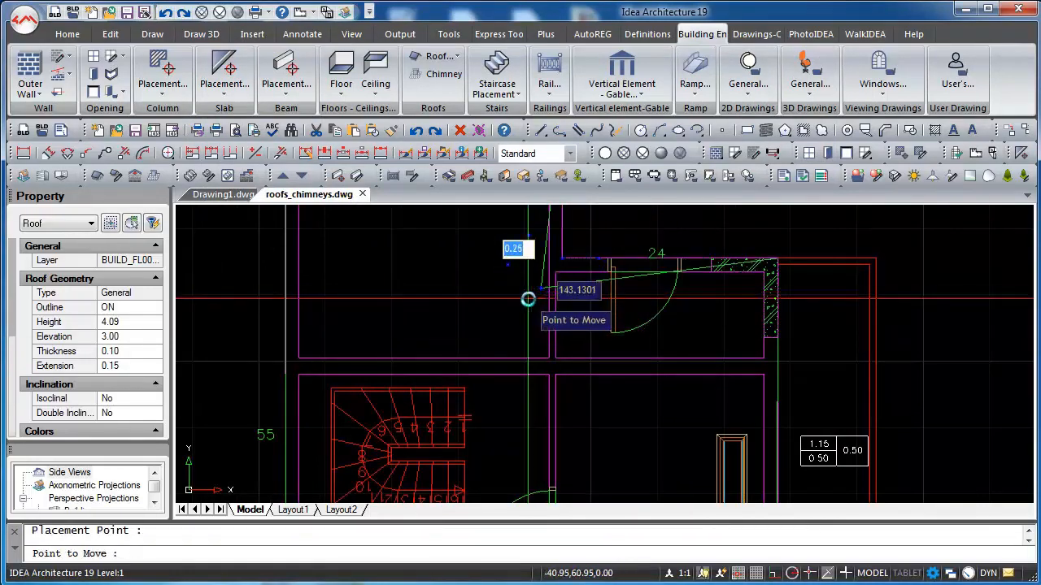
pyautogui.press('Return')
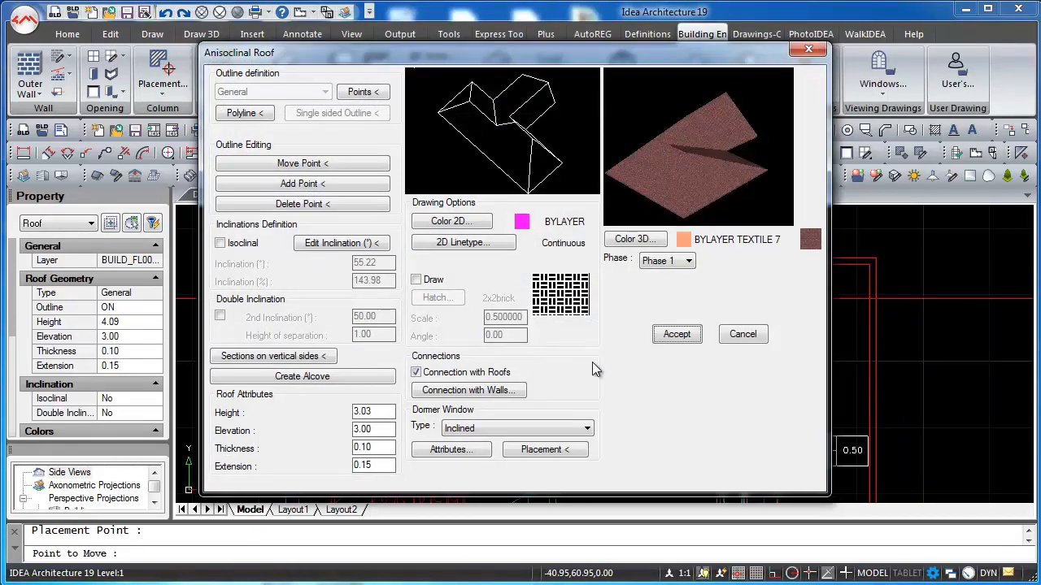
pyautogui.click(677, 335)
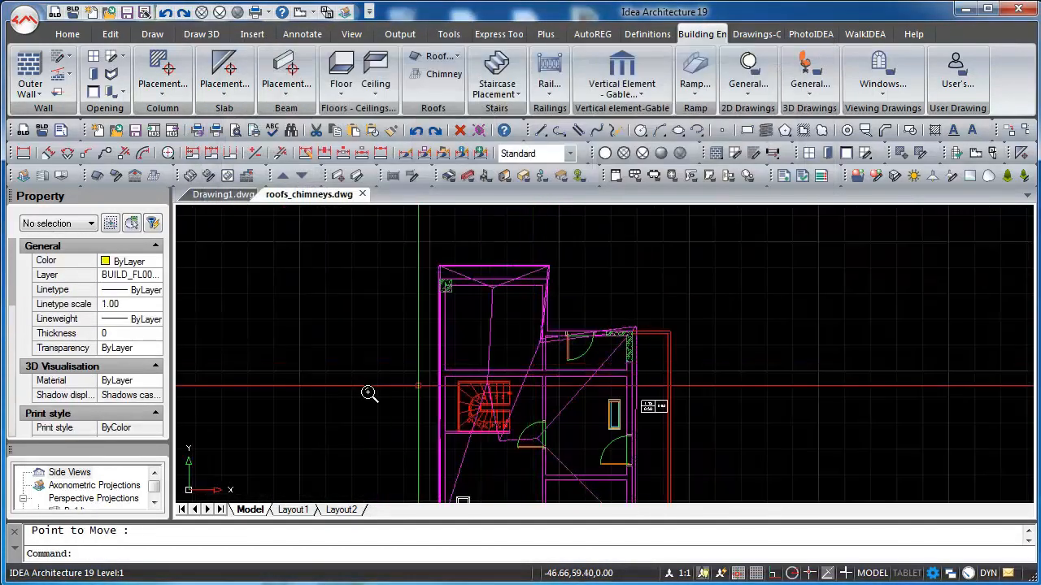
pyautogui.hotkey('ctrl', 'z')
# Select the roof and examine its geometry, inclination, color and cross-section properties, leaving the elevation value unedited.
pyautogui.click(500, 277)
pyautogui.scroll(-2, 490, 307)
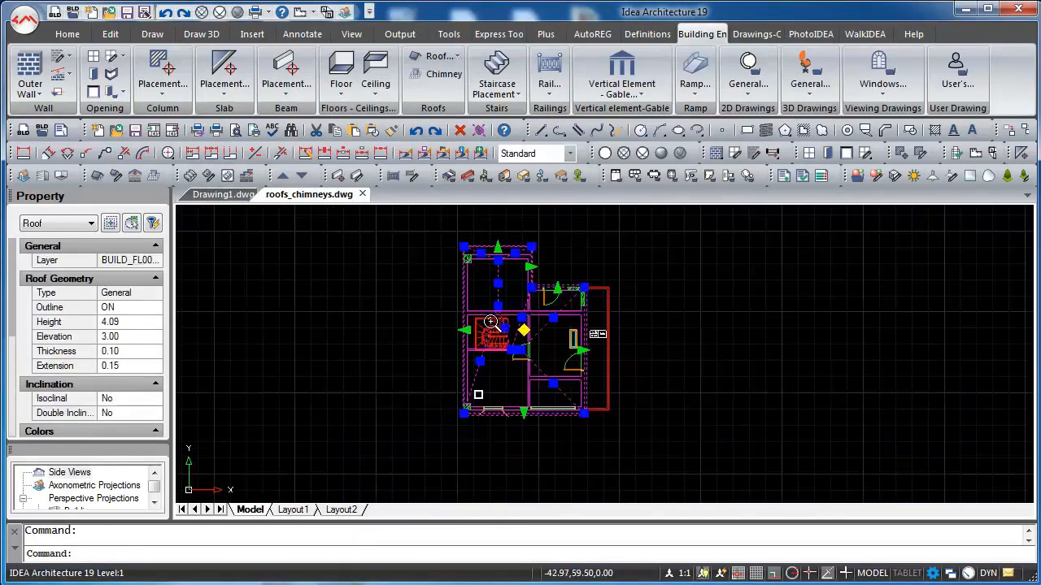
pyautogui.click(135, 336)
pyautogui.scroll(-3, 140, 369)
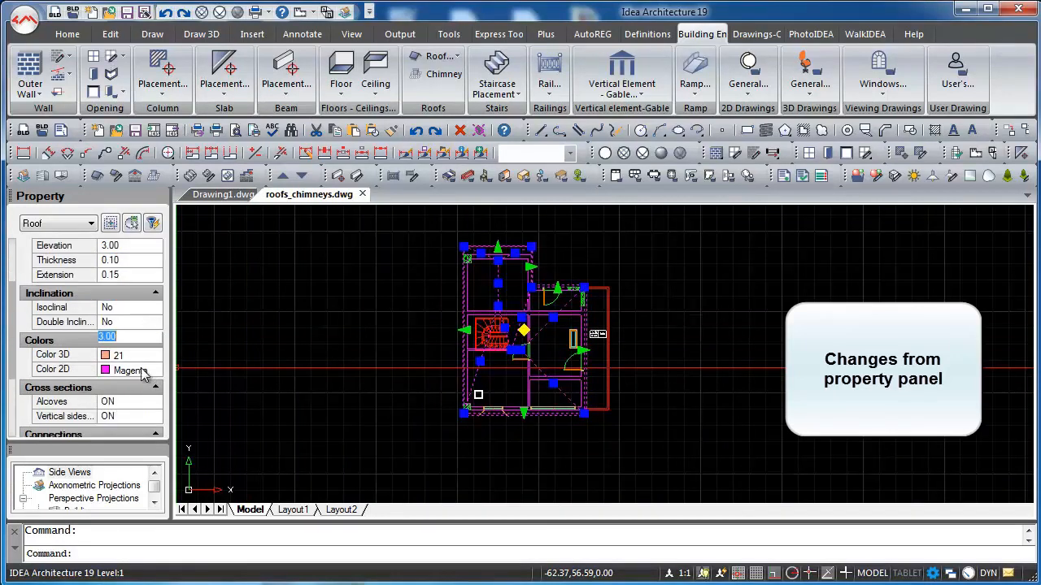
pyautogui.scroll(3, 141, 370)
pyautogui.press('Escape')
# Open the isoclinal roof's settings and choose Inclined as the dormer window type.
pyautogui.scroll(3, 412, 281)
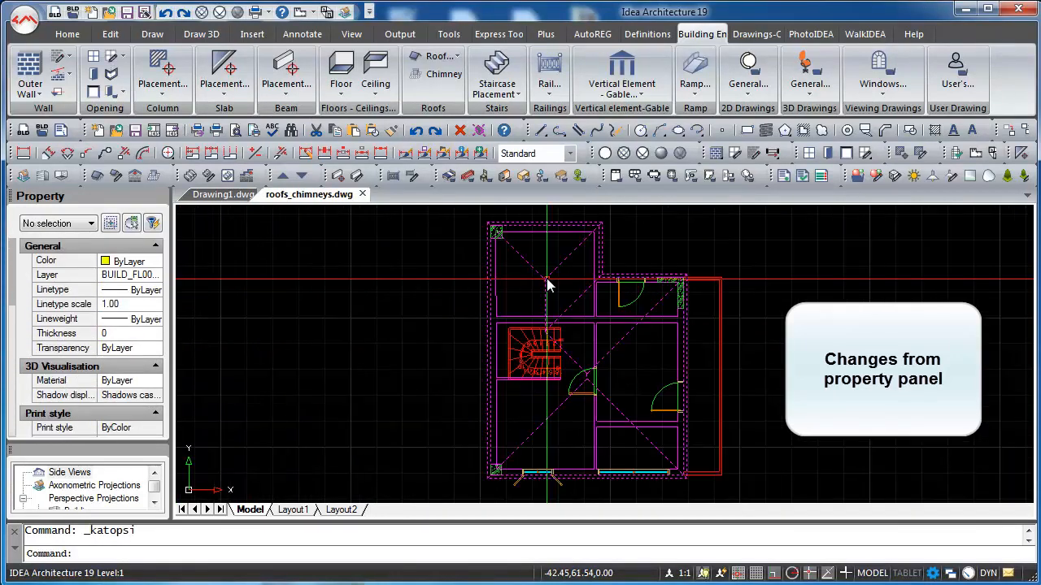
pyautogui.click(546, 278)
pyautogui.doubleClick(545, 280)
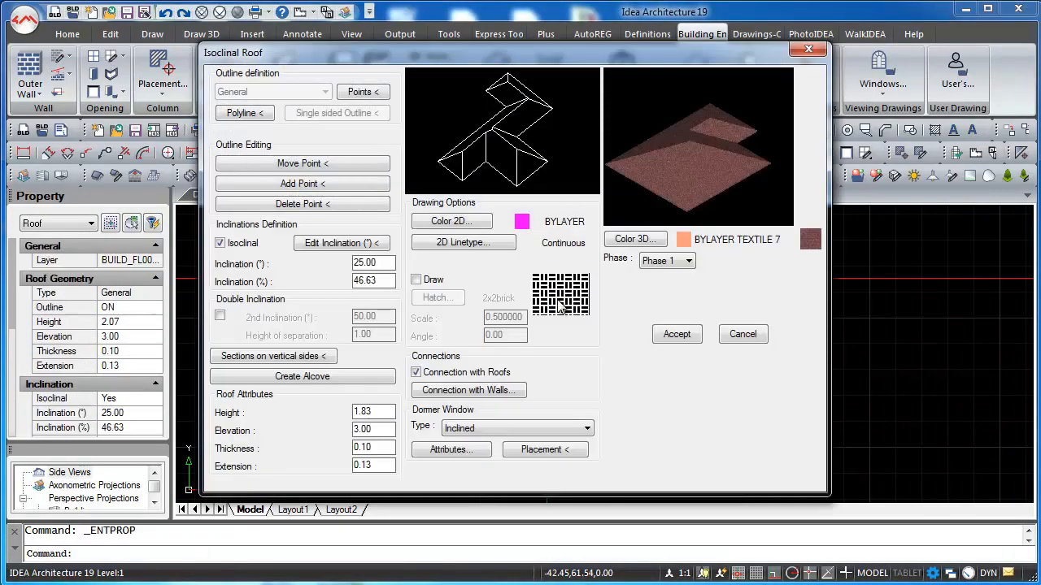
pyautogui.click(519, 429)
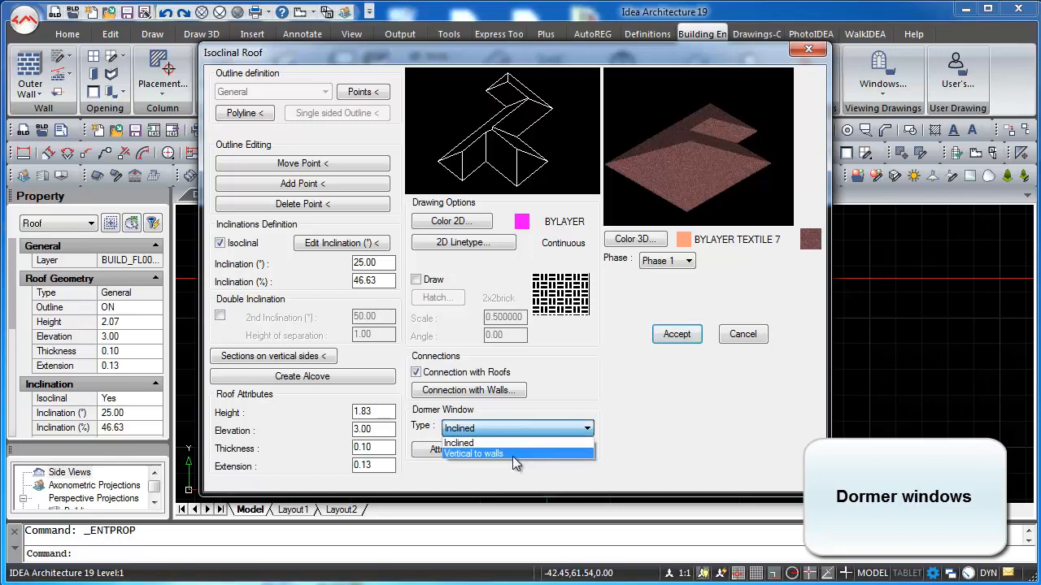
pyautogui.click(511, 443)
# Define the inclined roof window's attributes with a height of 0.50, a length of 0.50 and a rise of 0.50.
pyautogui.click(488, 452)
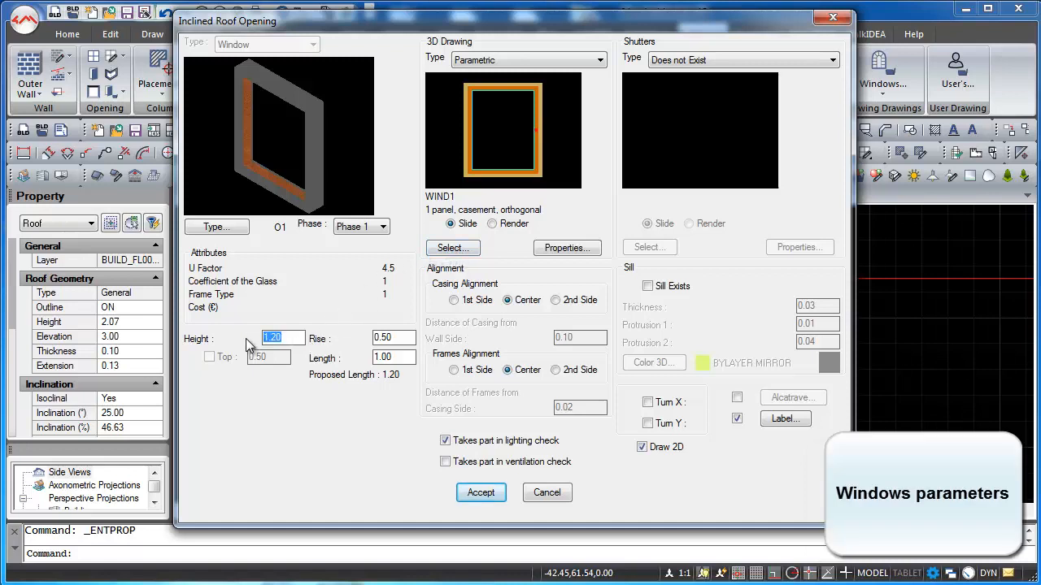
pyautogui.write('50')
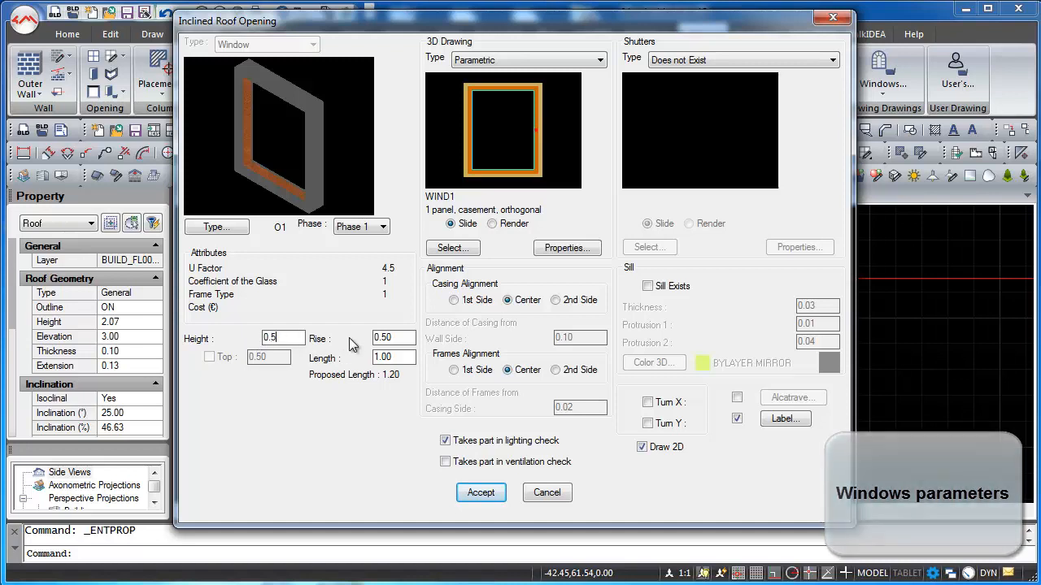
pyautogui.click(404, 356)
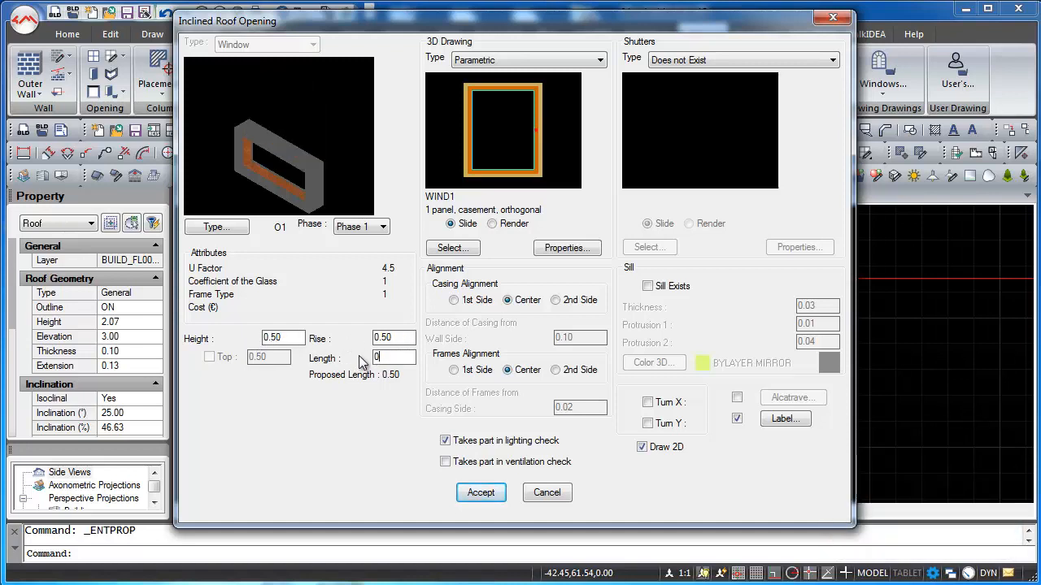
pyautogui.write('0.50')
pyautogui.click(394, 337)
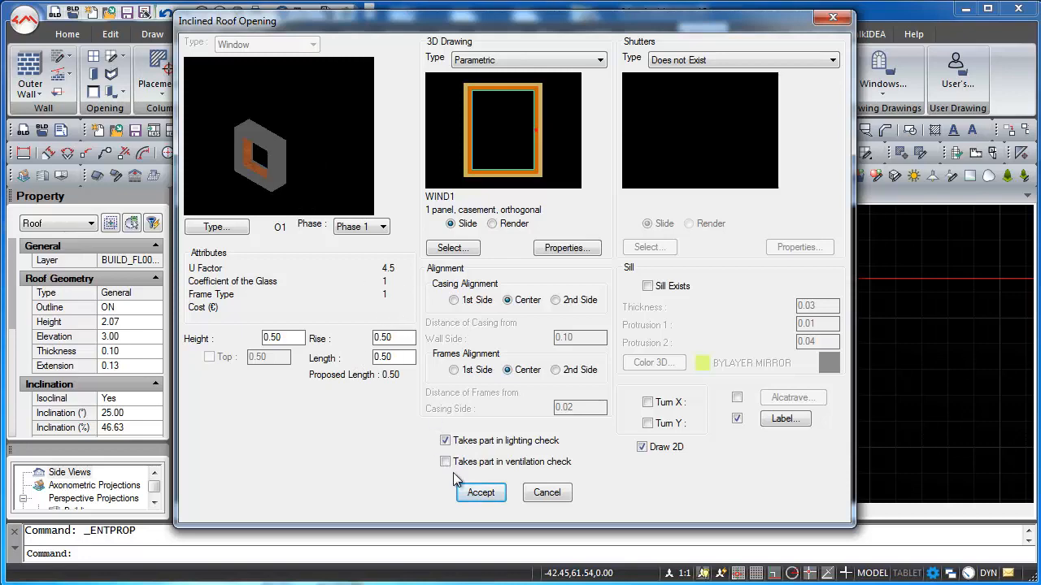
pyautogui.click(481, 492)
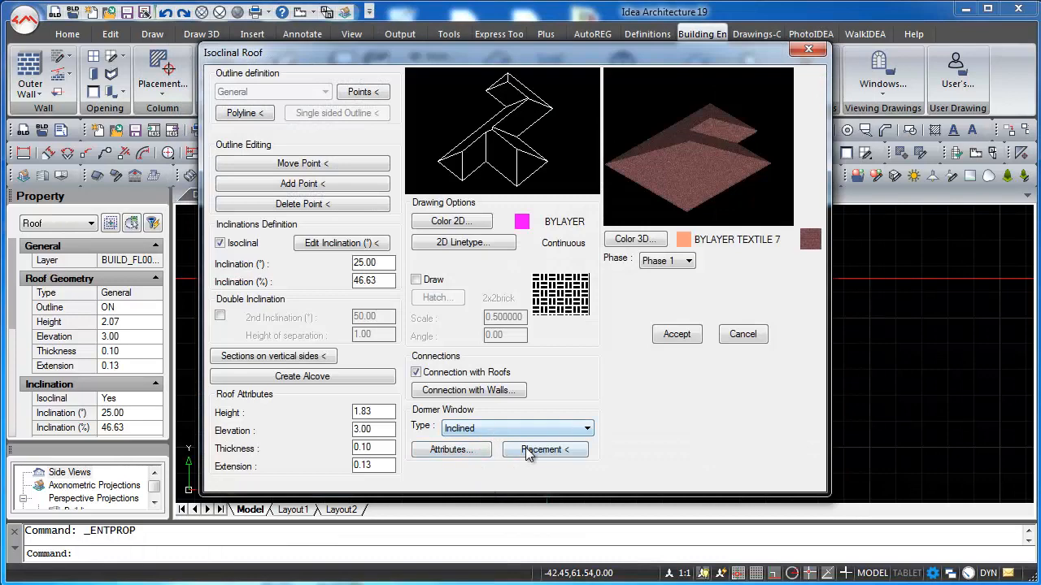
# Place the inclined window on the roof slope of the plan's right-hand edge, with its two points about 1.15 apart.
pyautogui.click(542, 450)
pyautogui.scroll(3, 681, 363)
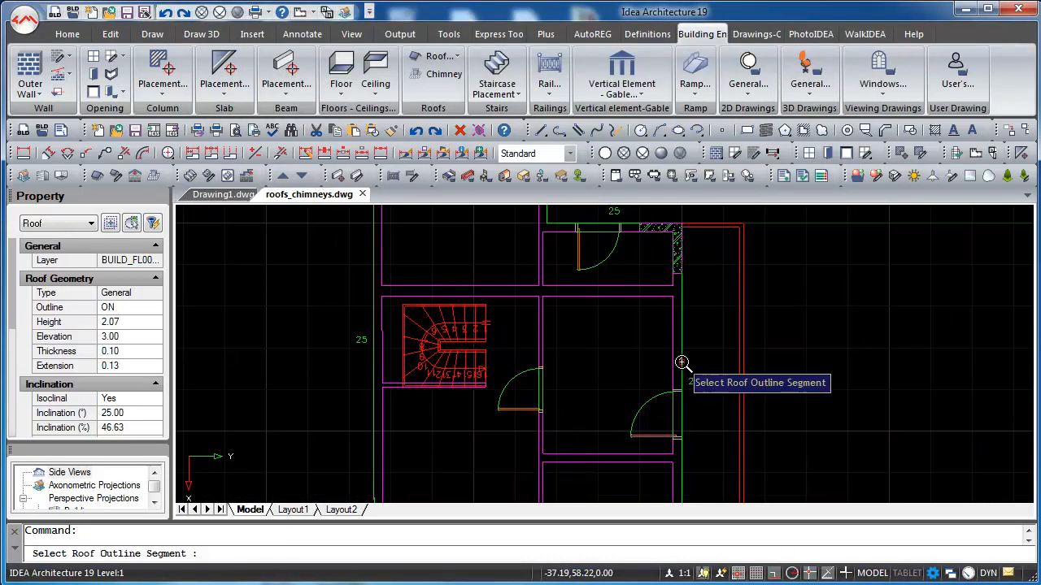
pyautogui.click(682, 362)
pyautogui.click(608, 334)
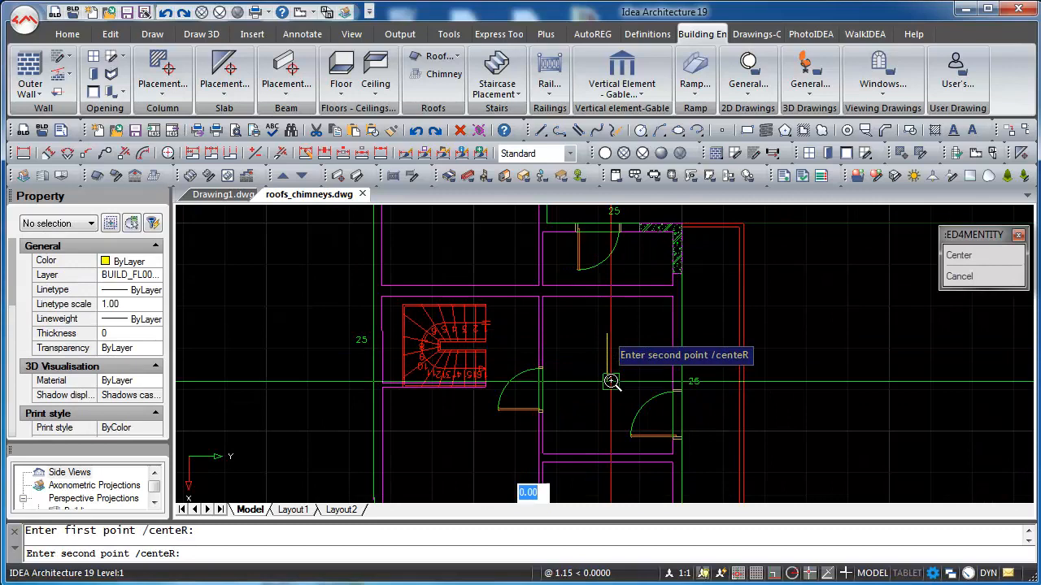
pyautogui.click(611, 381)
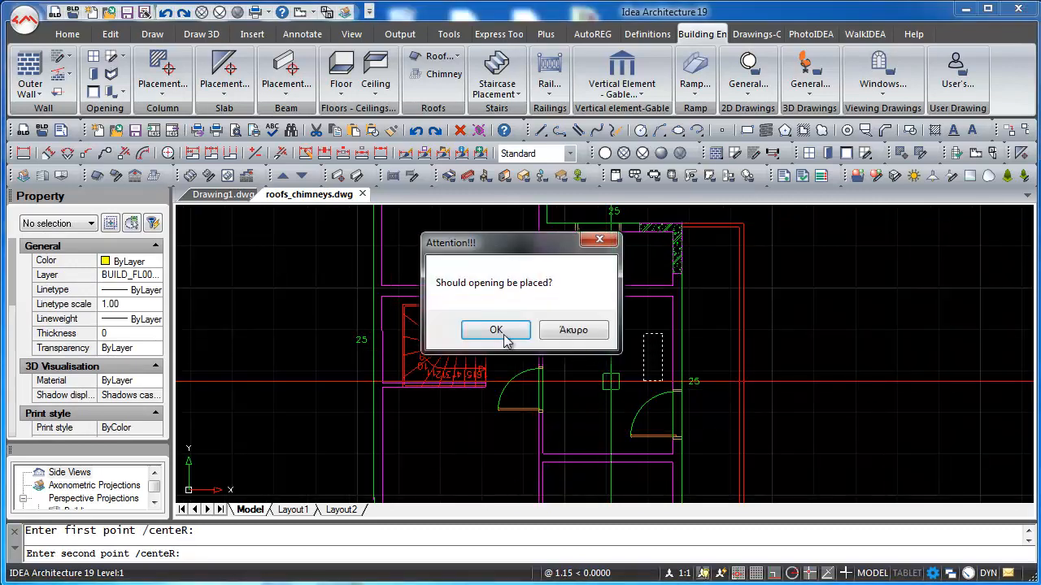
pyautogui.click(496, 331)
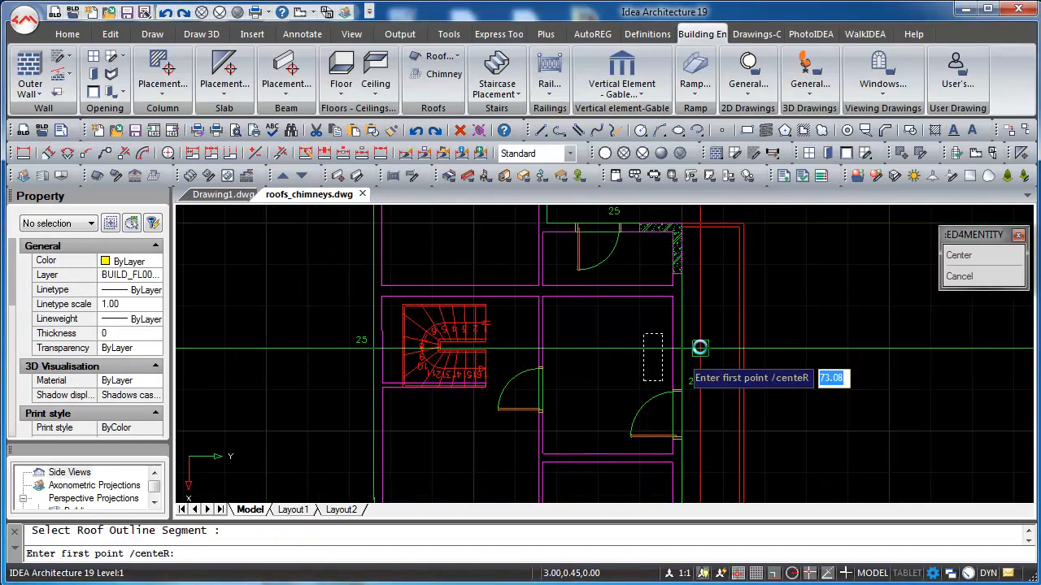
# Finish placing openings, accept the roof changes and insert the window's label just outside the right-hand wall.
pyautogui.rightClick(700, 348)
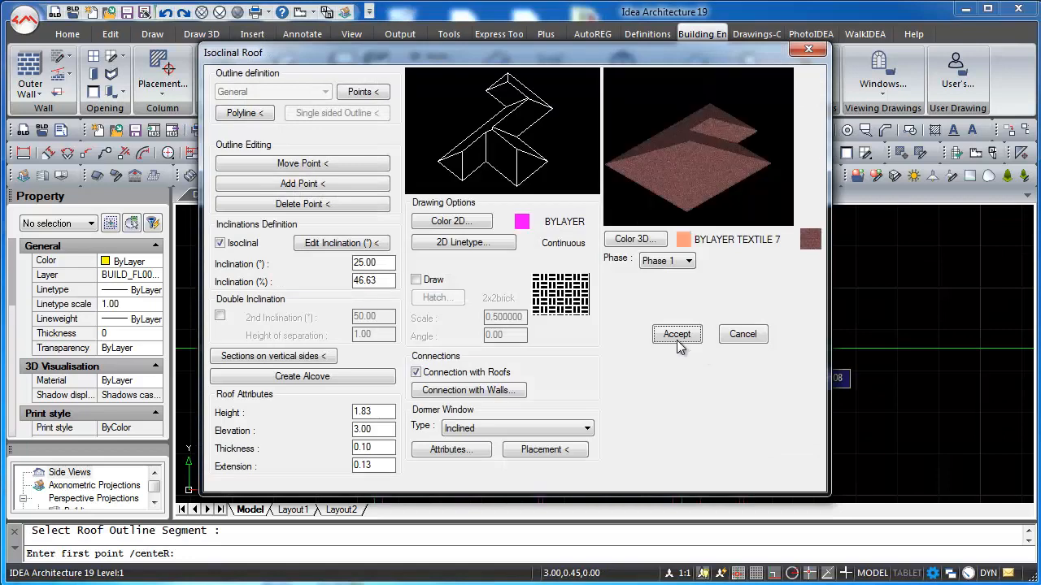
pyautogui.click(677, 335)
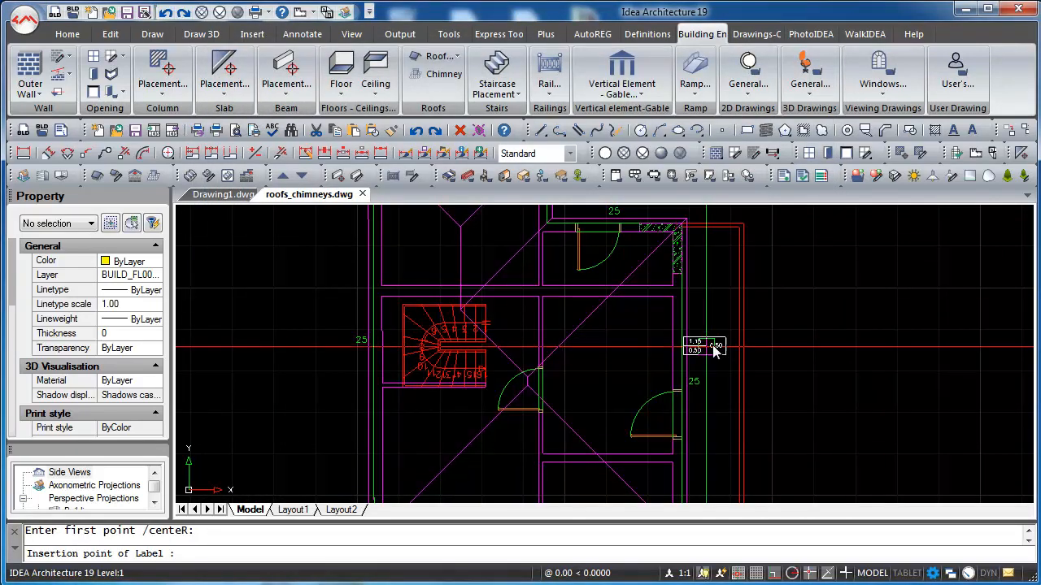
pyautogui.click(718, 348)
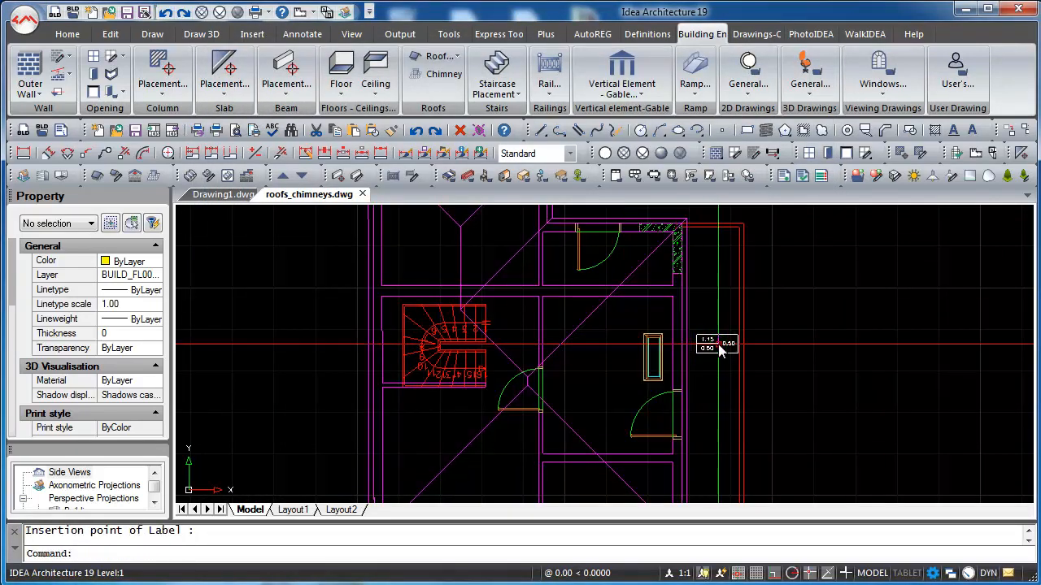
# Show the building with its new roof window in a 3D view.
pyautogui.scroll(2, 649, 366)
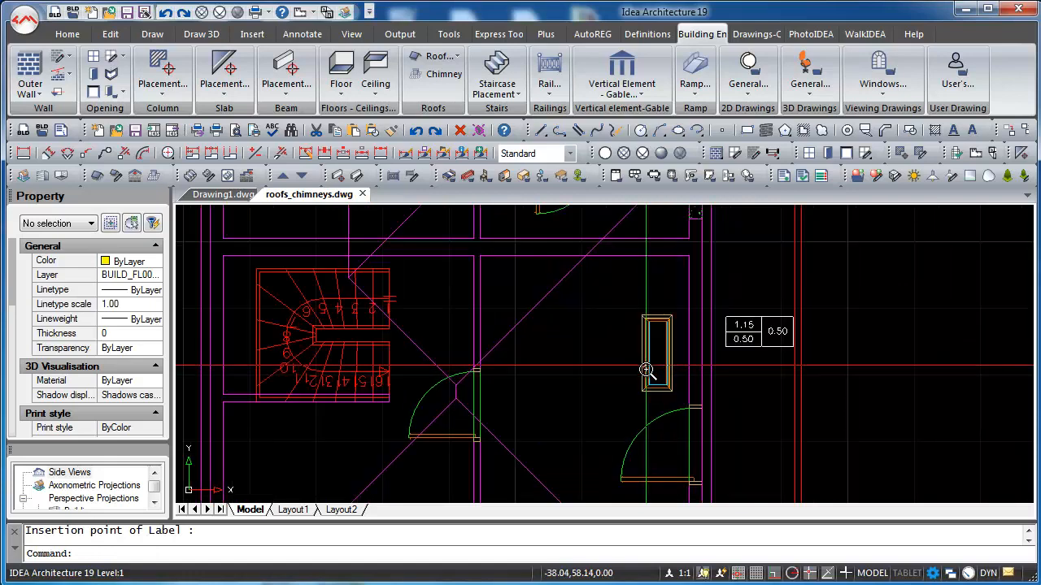
pyautogui.scroll(-2, 647, 370)
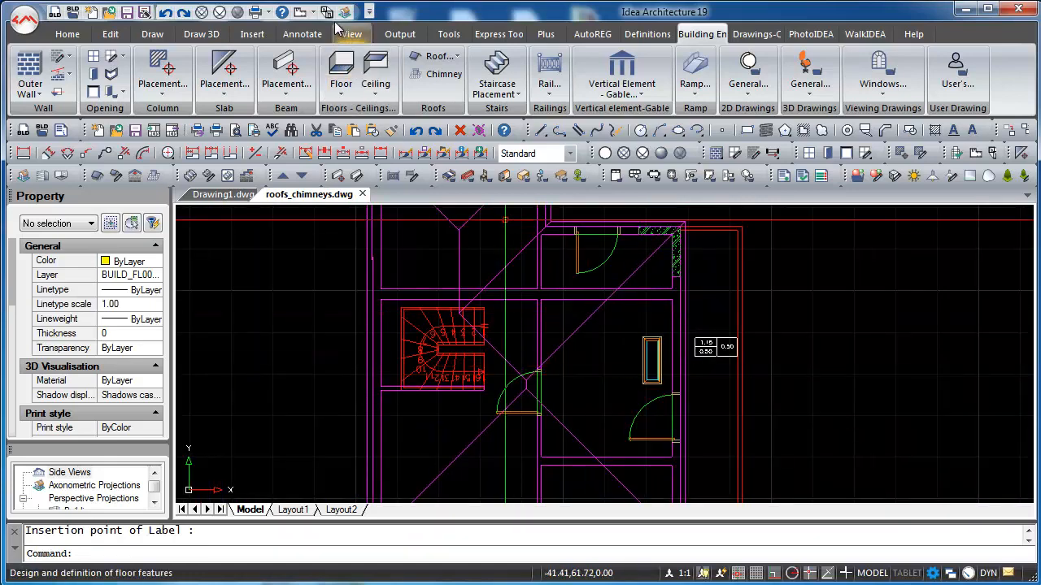
pyautogui.click(325, 13)
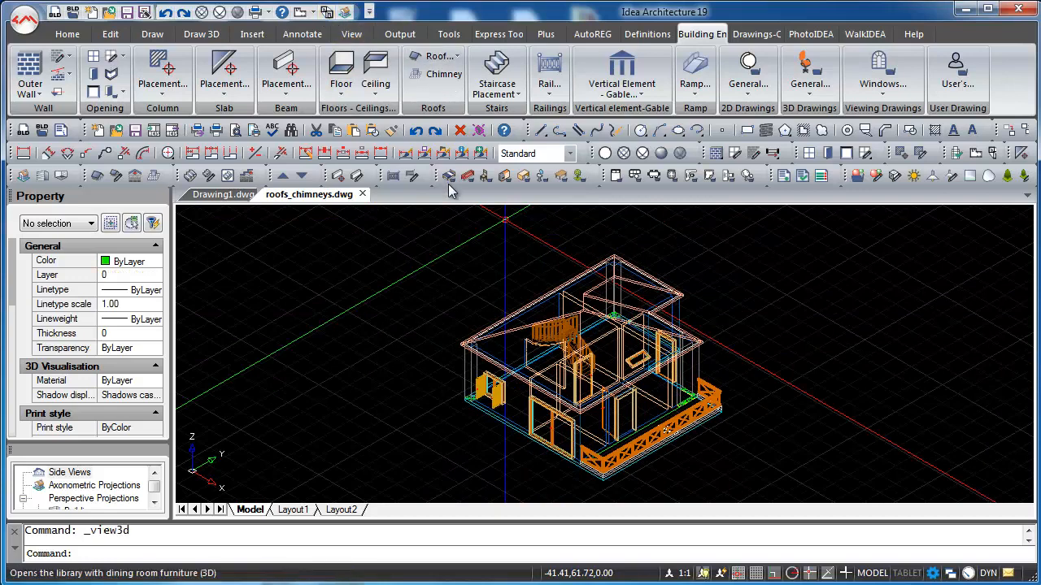
# Hide the concealed lines of the 3D building and inspect the roof with its window.
pyautogui.write('HIDE')
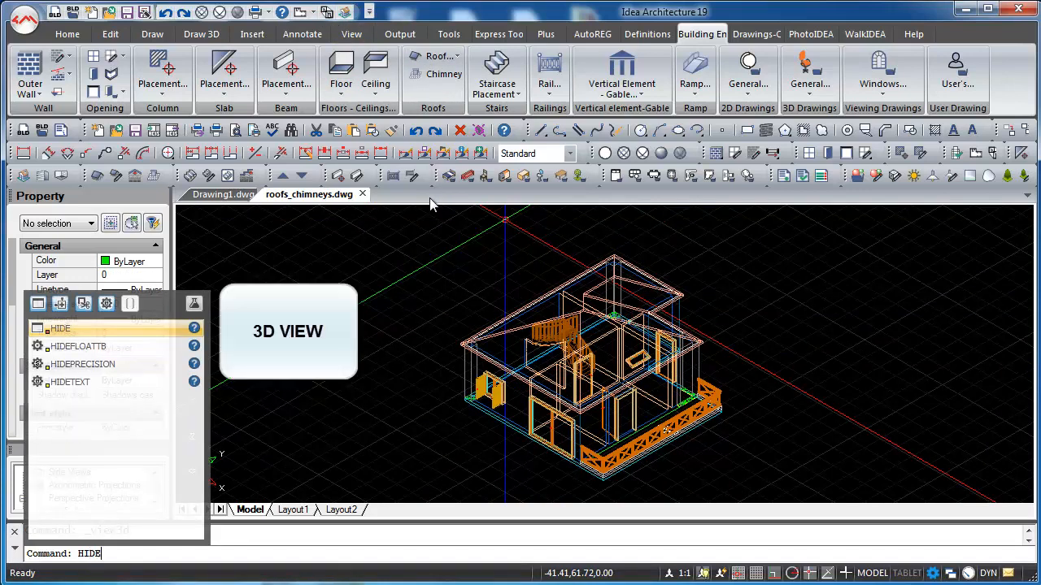
pyautogui.press('Return')
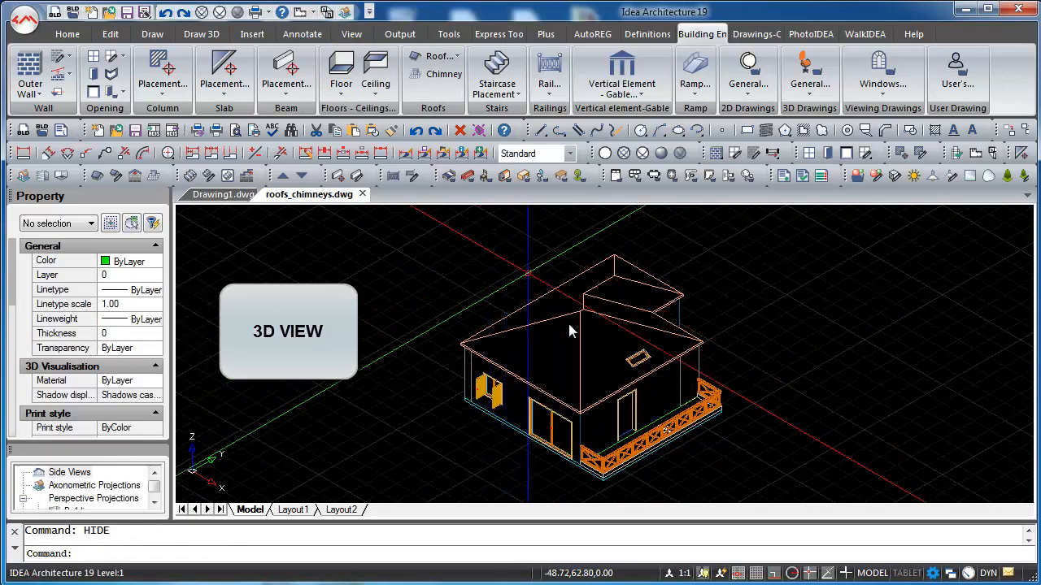
pyautogui.scroll(6, 645, 354)
pyautogui.scroll(-8, 644, 354)
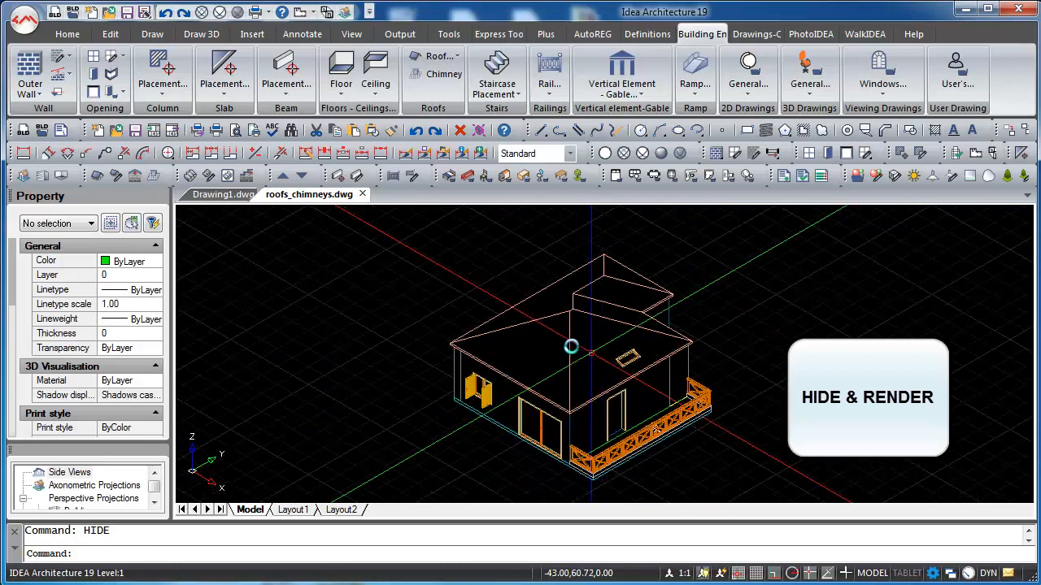
# Render the 3D building and examine the inclined window on the roof slope up close.
pyautogui.write('rend')
pyautogui.write('er')
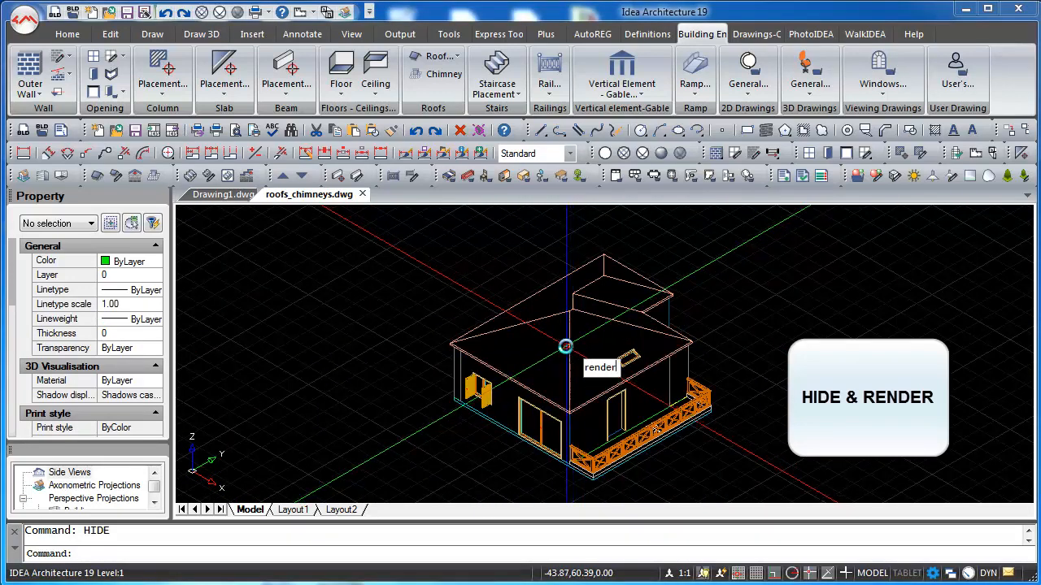
pyautogui.press('Return')
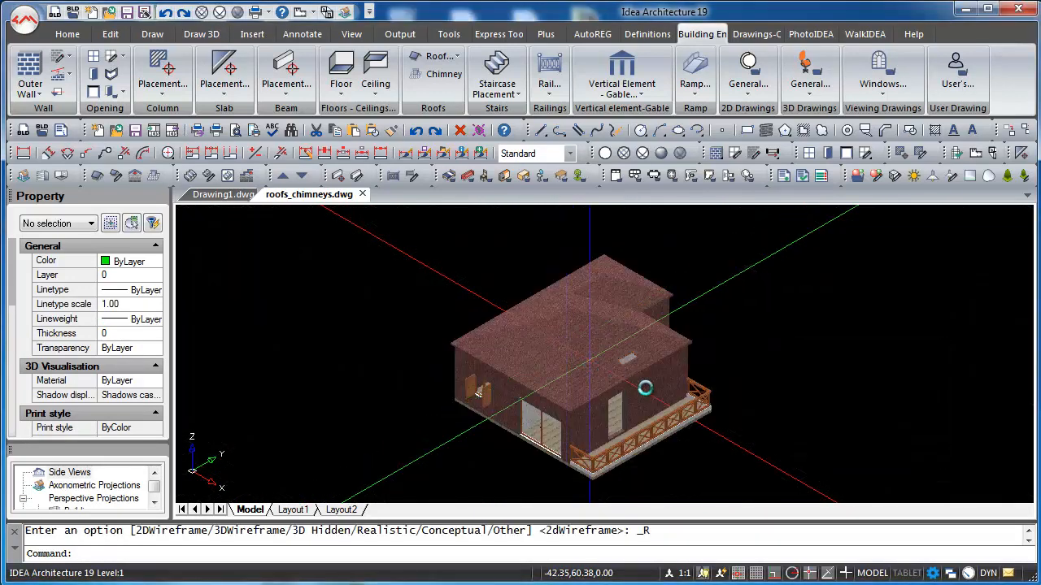
pyautogui.scroll(3, 619, 362)
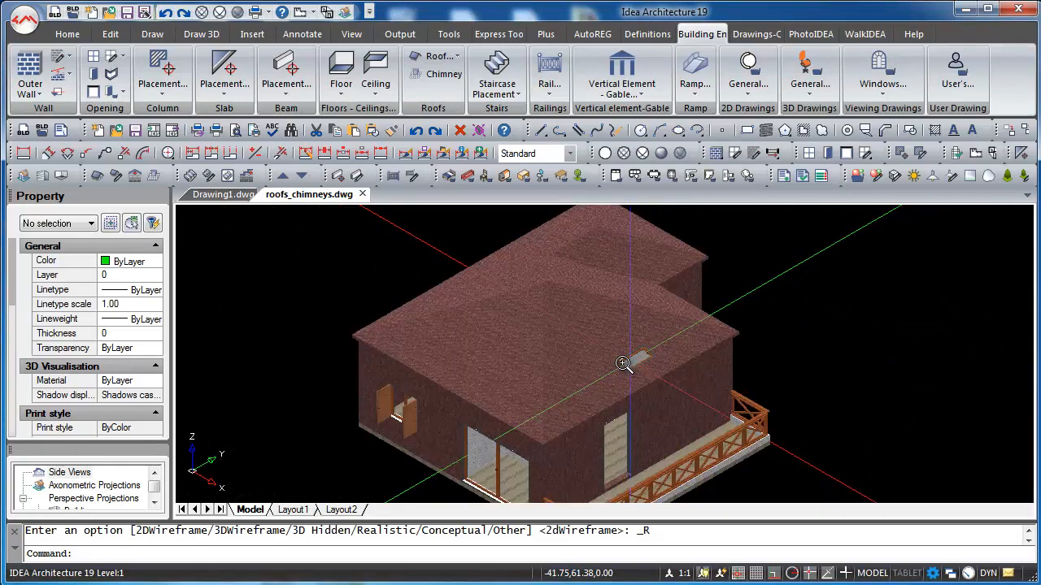
pyautogui.scroll(-4, 506, 325)
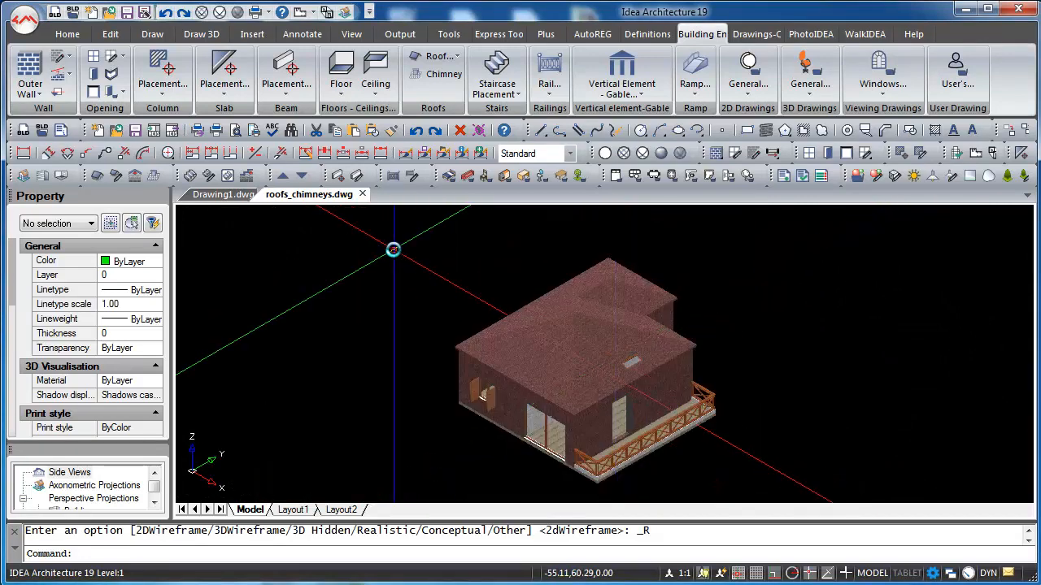
# Return to the plan view and define a rectangular chimney with widths of 0.50, a height of 1.00 and an elevation of 3.00.
pyautogui.click(299, 13)
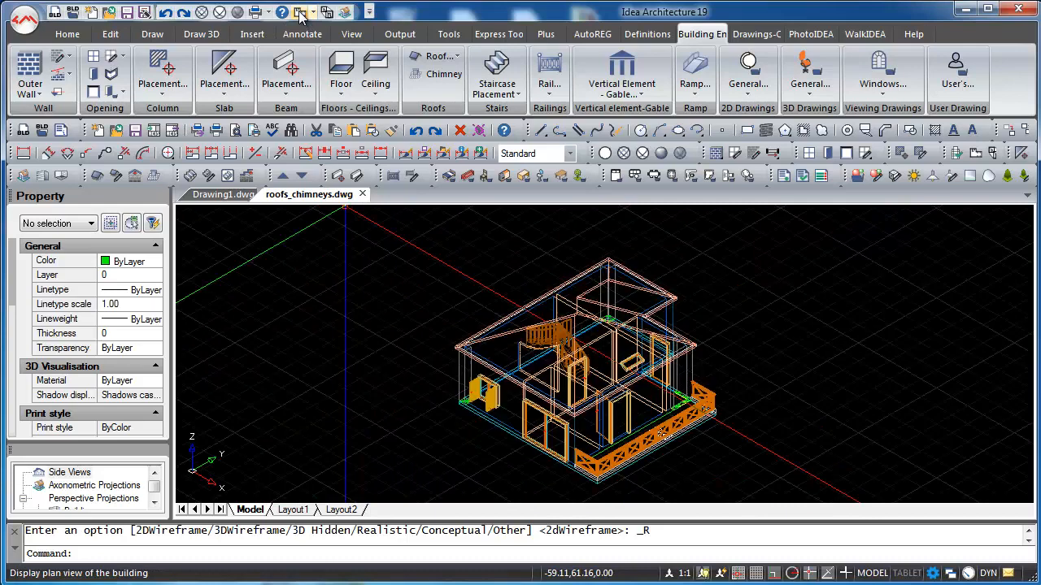
pyautogui.click(445, 75)
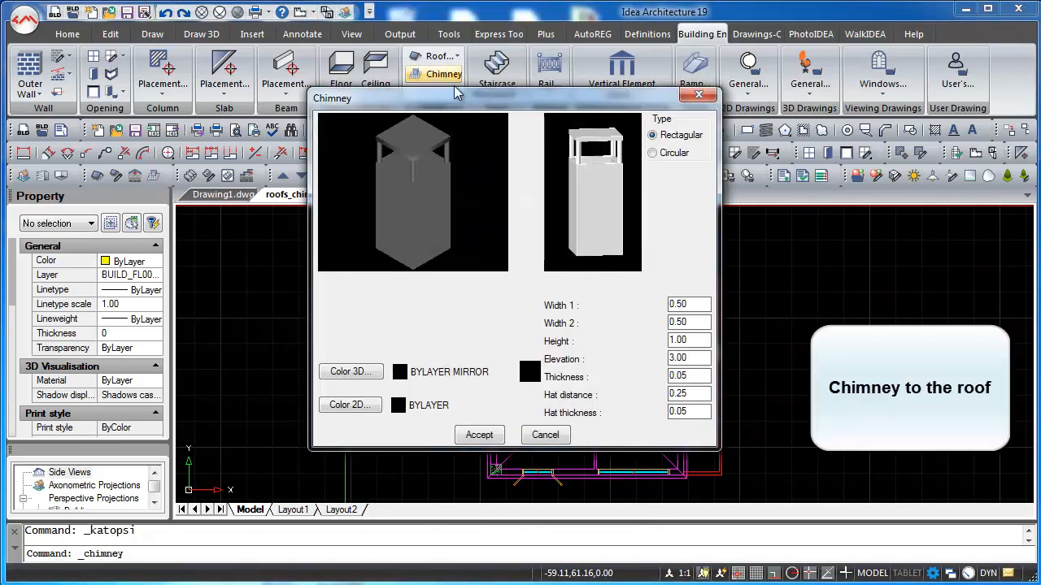
pyautogui.click(662, 157)
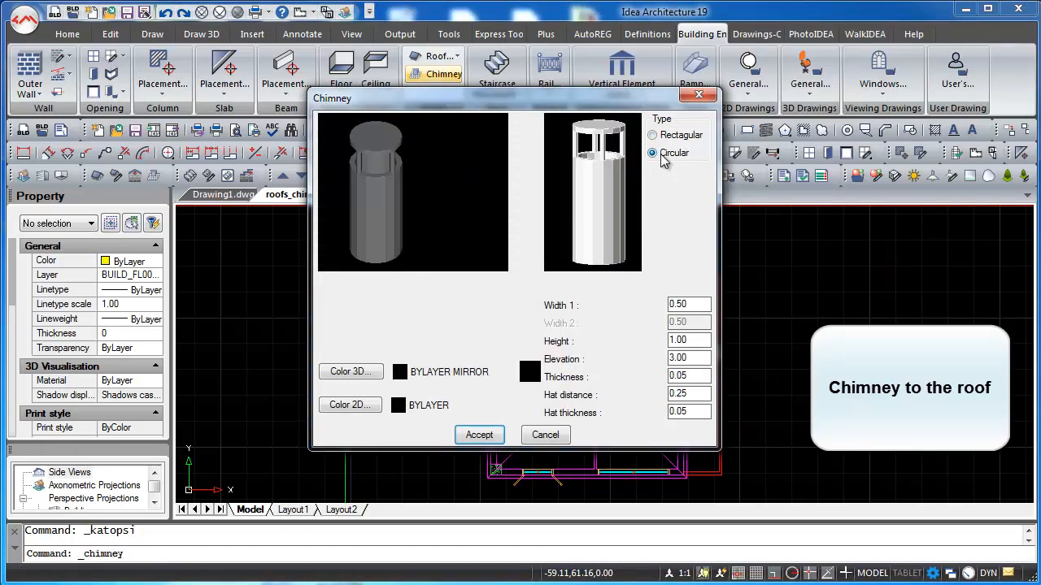
pyautogui.click(661, 138)
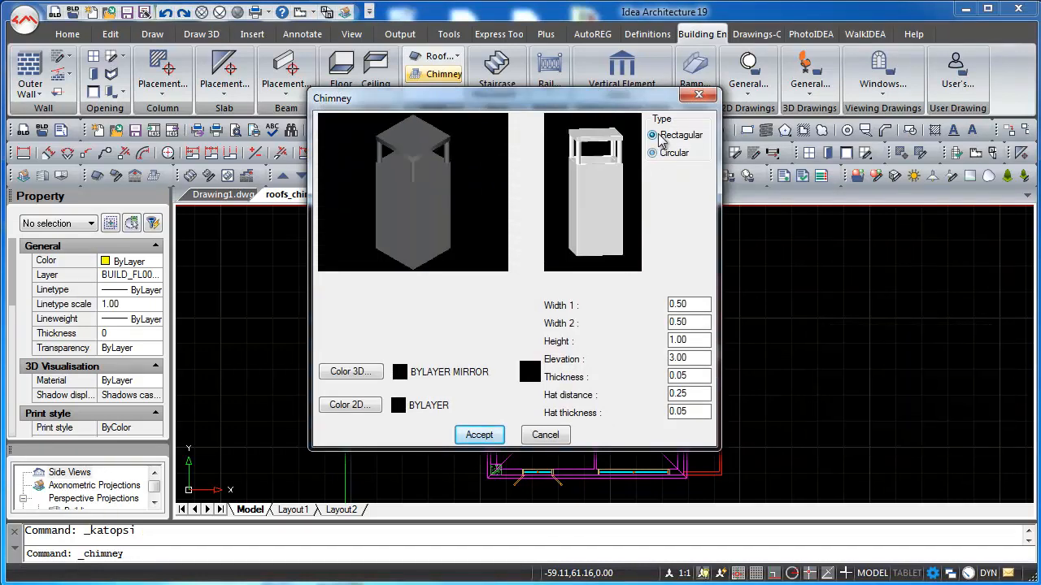
pyautogui.click(478, 436)
# Place the chimney just inside the plan's lower-left corner with object snap off, at an angle of 0.00.
pyautogui.scroll(4, 472, 415)
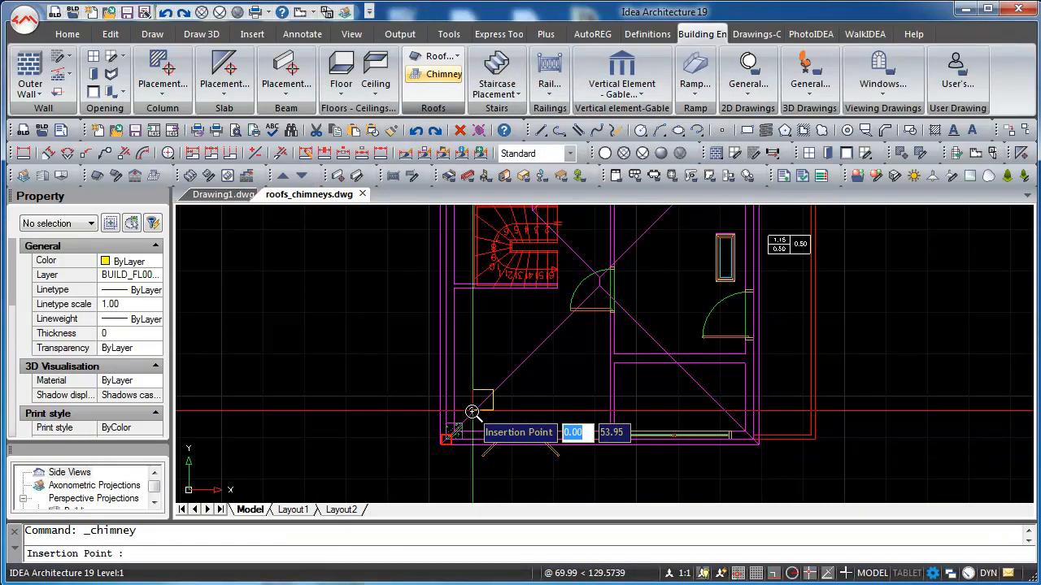
pyautogui.press('F3')
pyautogui.click(471, 412)
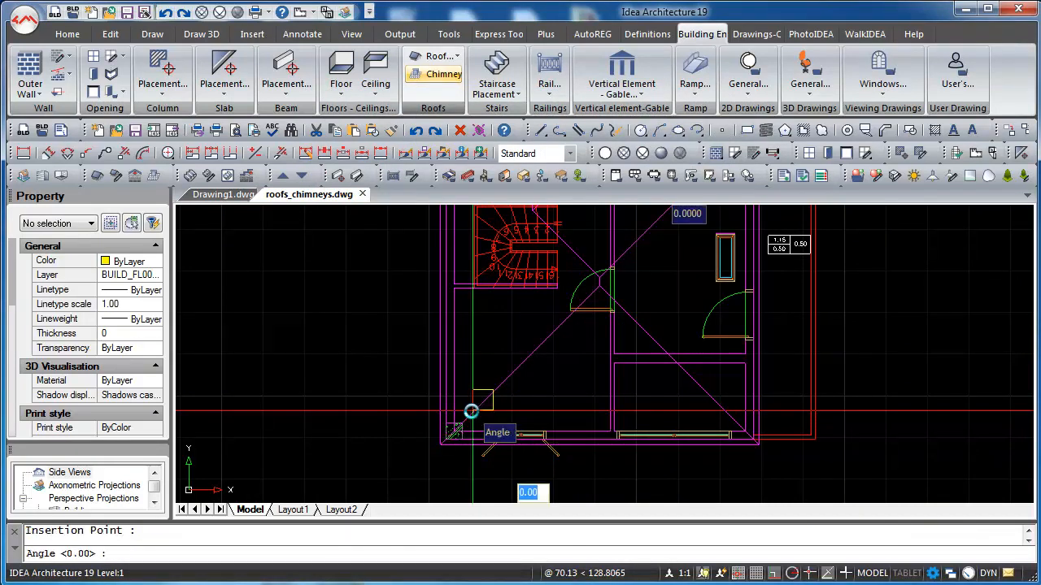
pyautogui.press('Return')
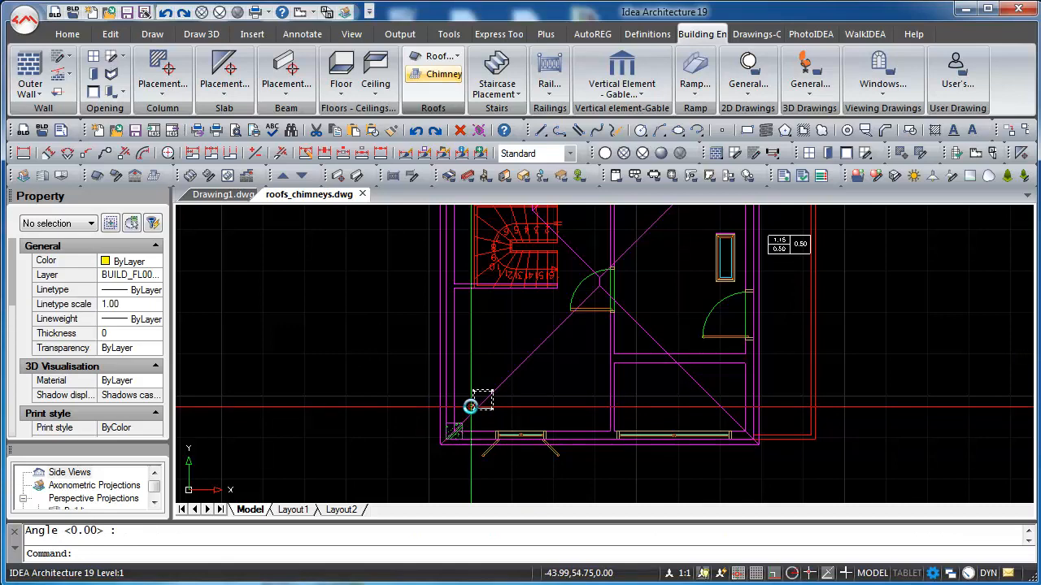
# Show the building with its chimney in a 3D view and render it.
pyautogui.scroll(-4, 415, 390)
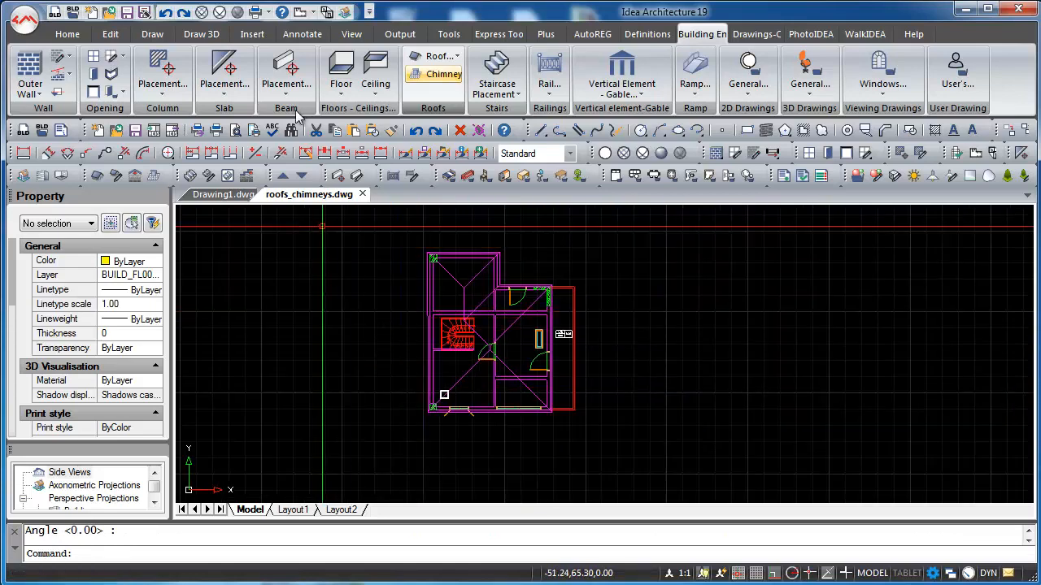
pyautogui.click(326, 12)
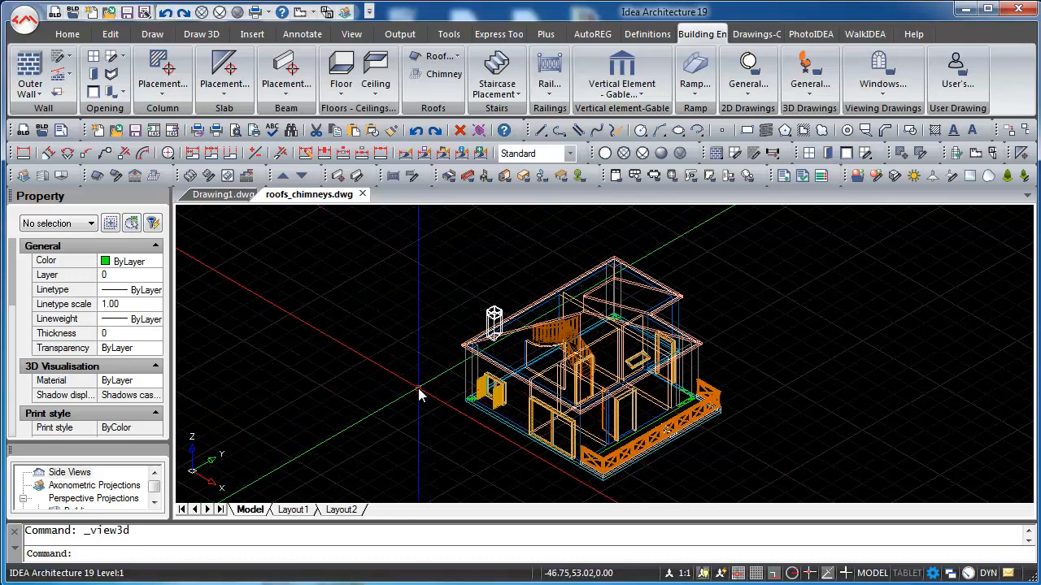
pyautogui.write('render')
pyautogui.press('Return')
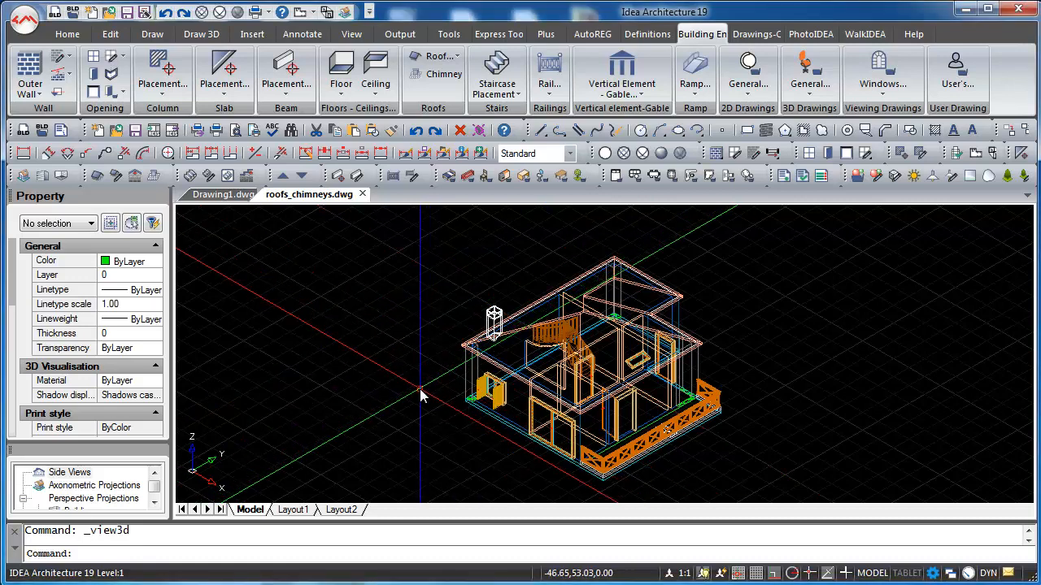